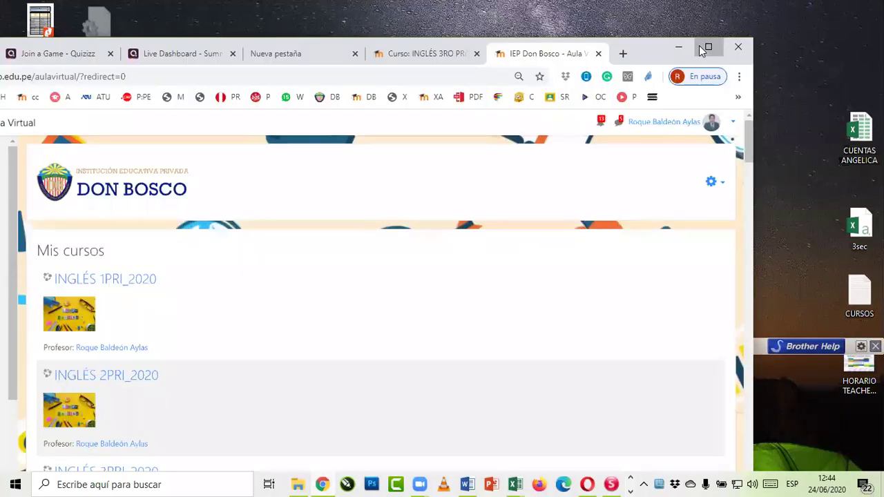
Step: Maximize the browser window and look through the list of courses on the site home page
{"action": "left_click", "coordinate": [703, 45]}
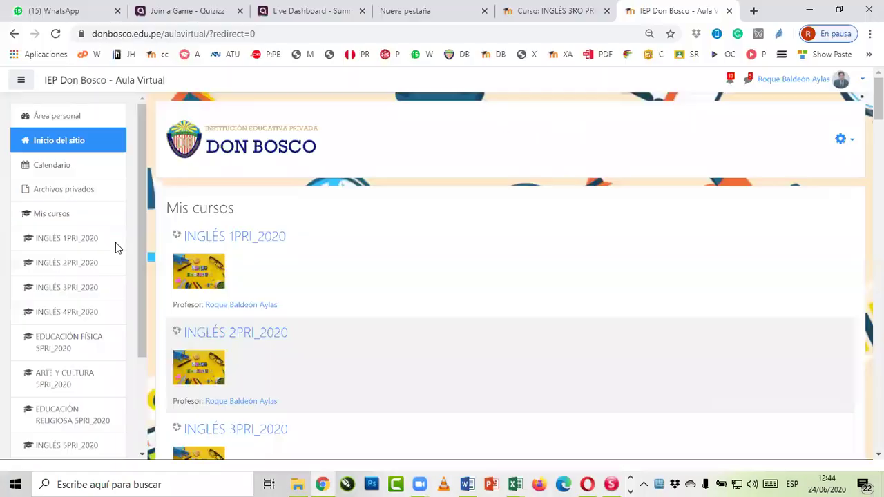
{"action": "scroll", "coordinate": [322, 366], "scroll_direction": "down", "scroll_amount": 8}
{"action": "scroll", "coordinate": [69, 282], "scroll_direction": "down", "scroll_amount": 2}
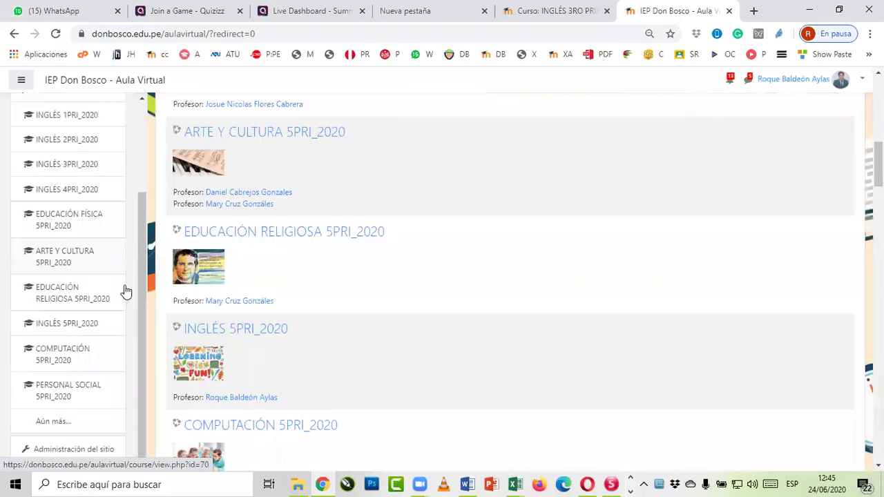
{"action": "scroll", "coordinate": [214, 285], "scroll_direction": "up", "scroll_amount": 8}
{"action": "scroll", "coordinate": [109, 177], "scroll_direction": "up", "scroll_amount": 3}
{"action": "scroll", "coordinate": [48, 207], "scroll_direction": "down", "scroll_amount": 2}
{"action": "scroll", "coordinate": [76, 310], "scroll_direction": "down", "scroll_amount": 1}
{"action": "scroll", "coordinate": [86, 290], "scroll_direction": "up", "scroll_amount": 3}
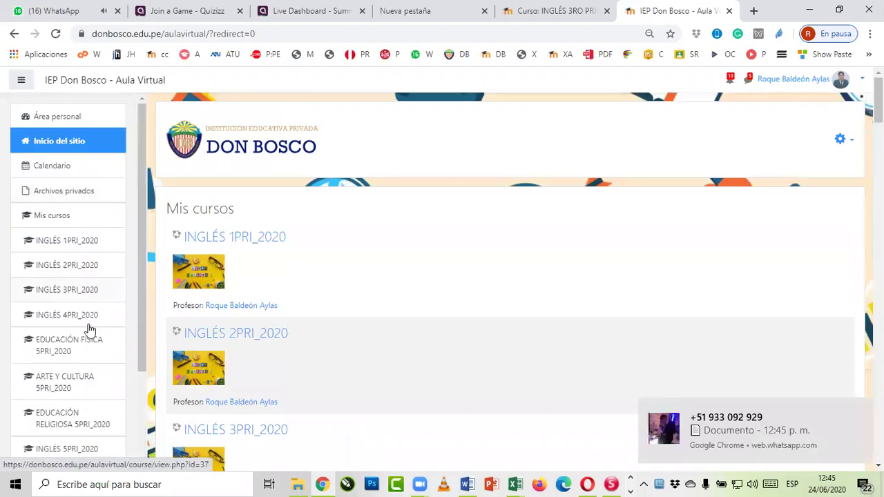
Step: Open the EDUCACIÓN RELIGIOSA 5PRI_2020 course and look through its navigation entries
{"action": "left_click", "coordinate": [81, 194]}
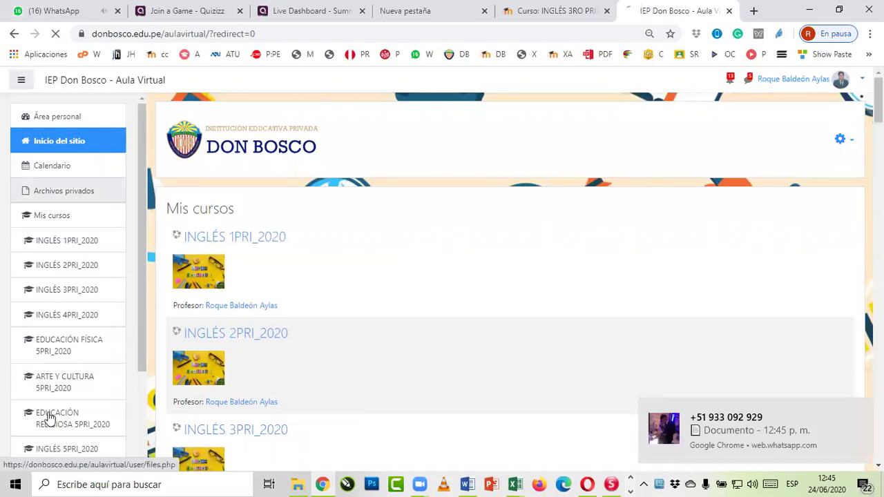
{"action": "scroll", "coordinate": [55, 421], "scroll_direction": "down", "scroll_amount": 3}
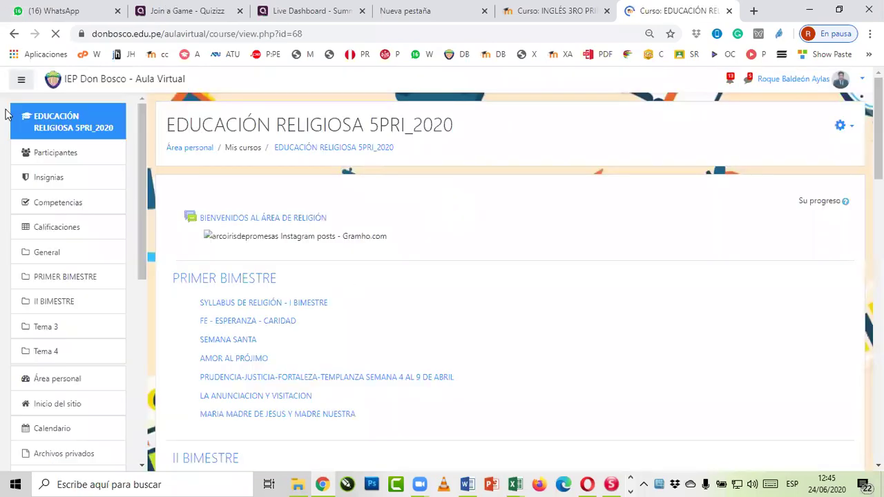
{"action": "scroll", "coordinate": [6, 115], "scroll_direction": "down", "scroll_amount": 2}
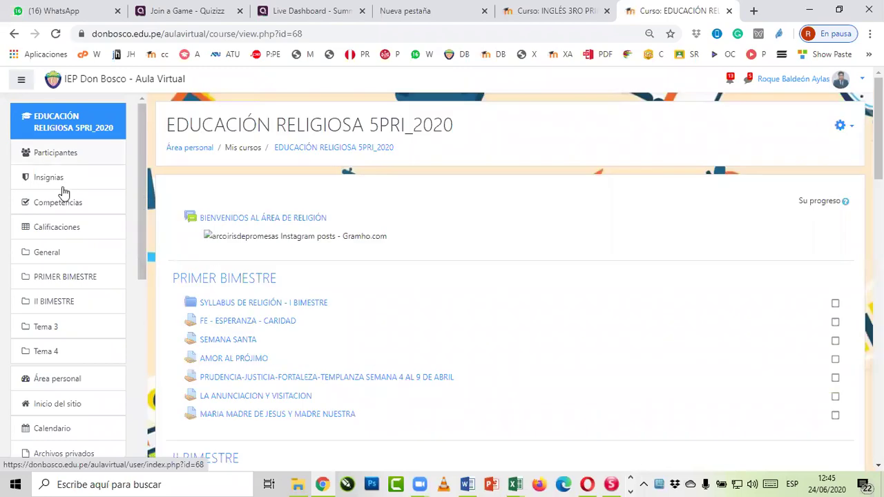
{"action": "scroll", "coordinate": [69, 254], "scroll_direction": "down", "scroll_amount": 3}
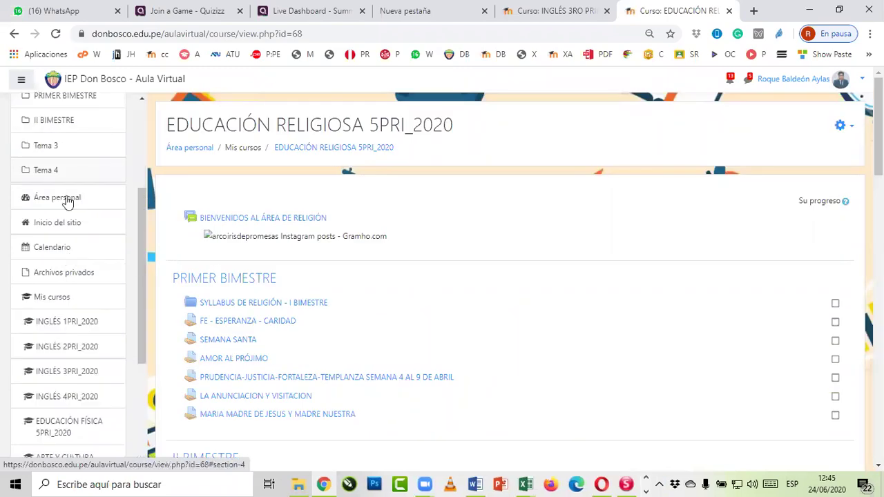
{"action": "scroll", "coordinate": [67, 190], "scroll_direction": "down", "scroll_amount": 1}
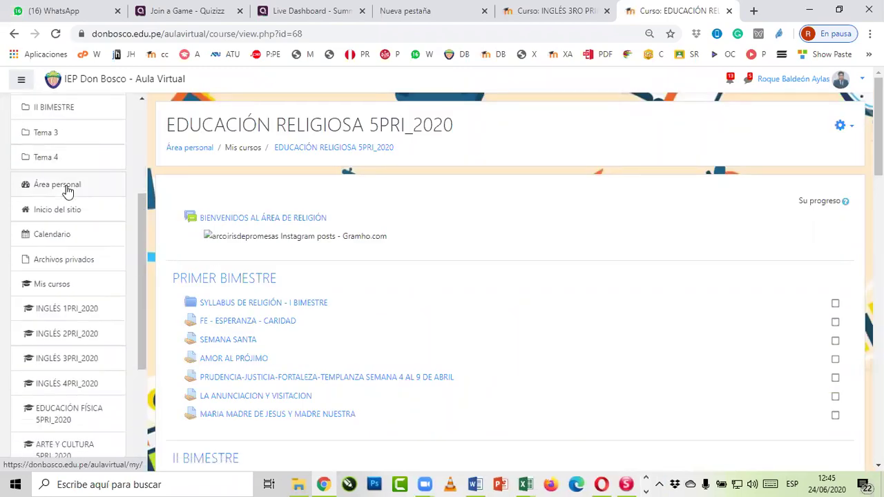
Step: Go to the personal area and open the INGLÉS 4SEC_2020 course from the course overview
{"action": "left_click", "coordinate": [67, 191]}
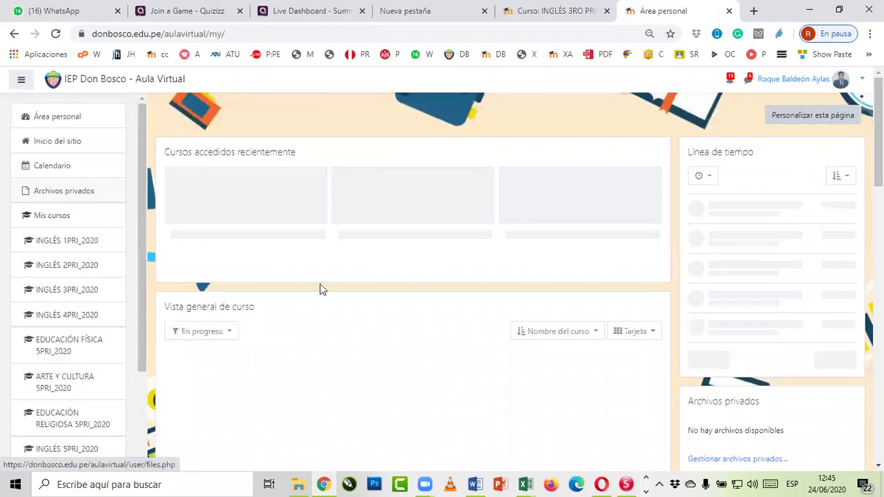
{"action": "scroll", "coordinate": [382, 240], "scroll_direction": "down", "scroll_amount": 10}
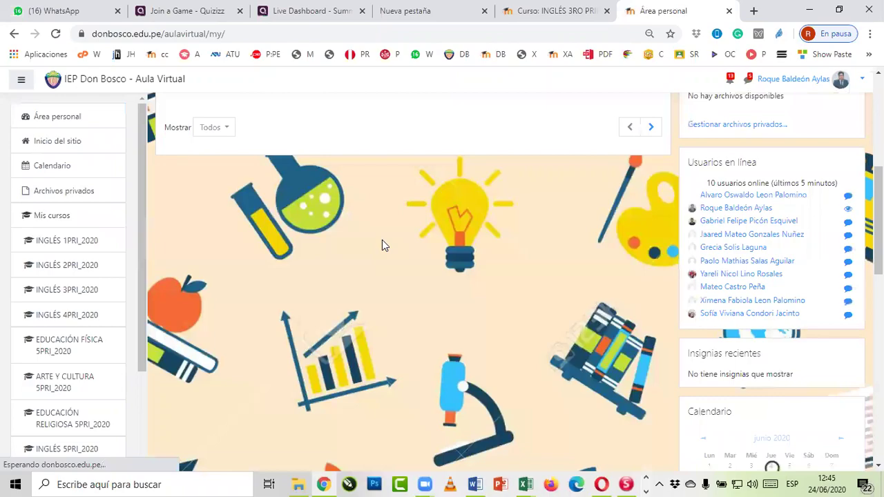
{"action": "scroll", "coordinate": [442, 221], "scroll_direction": "down", "scroll_amount": 5}
{"action": "scroll", "coordinate": [442, 222], "scroll_direction": "up", "scroll_amount": 4}
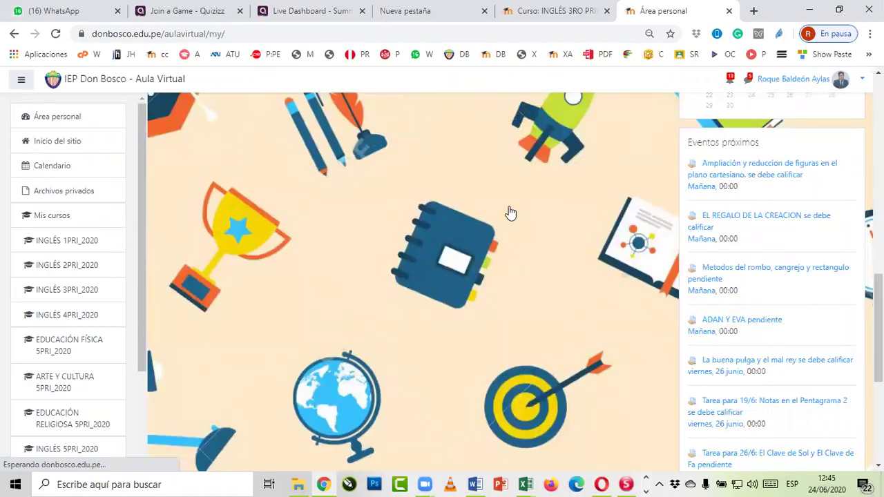
{"action": "scroll", "coordinate": [509, 213], "scroll_direction": "up", "scroll_amount": 10}
{"action": "scroll", "coordinate": [443, 245], "scroll_direction": "down", "scroll_amount": 1}
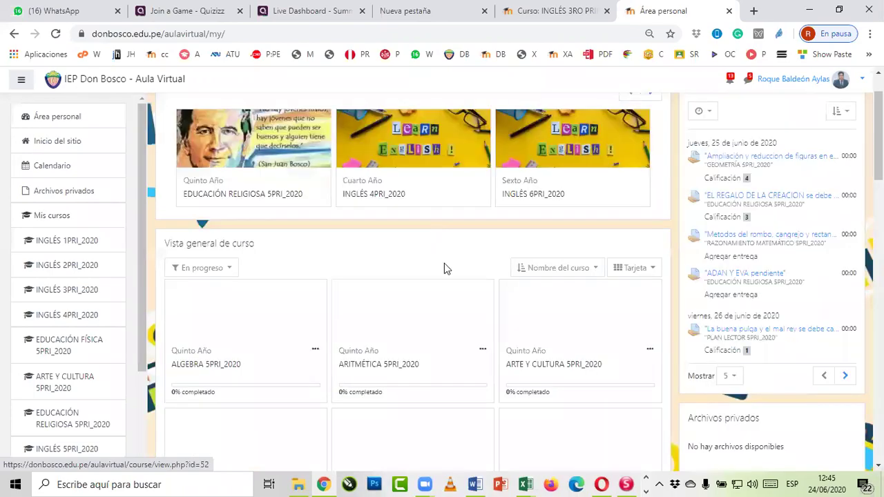
{"action": "scroll", "coordinate": [445, 268], "scroll_direction": "down", "scroll_amount": 3}
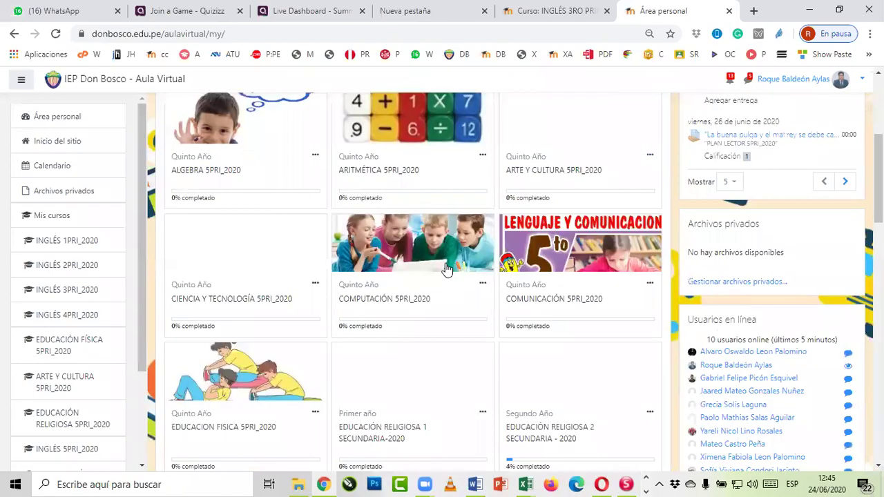
{"action": "scroll", "coordinate": [447, 269], "scroll_direction": "down", "scroll_amount": 4}
{"action": "scroll", "coordinate": [447, 269], "scroll_direction": "down", "scroll_amount": 2}
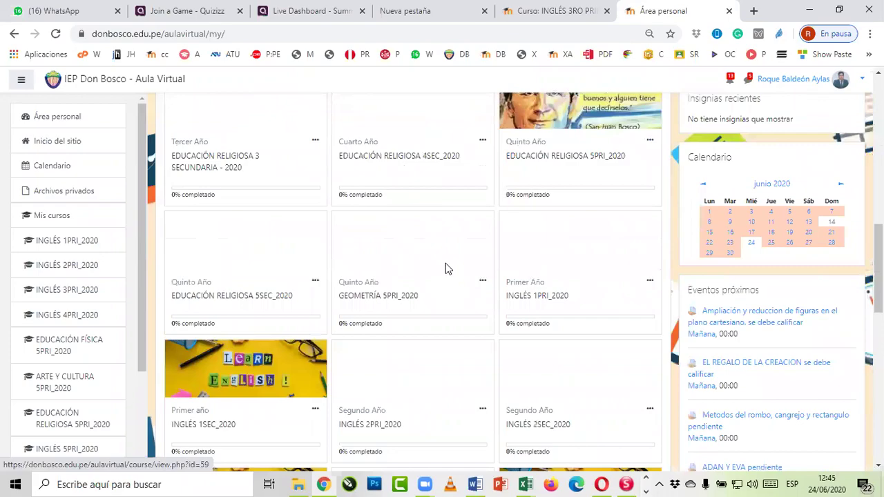
{"action": "scroll", "coordinate": [446, 269], "scroll_direction": "down", "scroll_amount": 5}
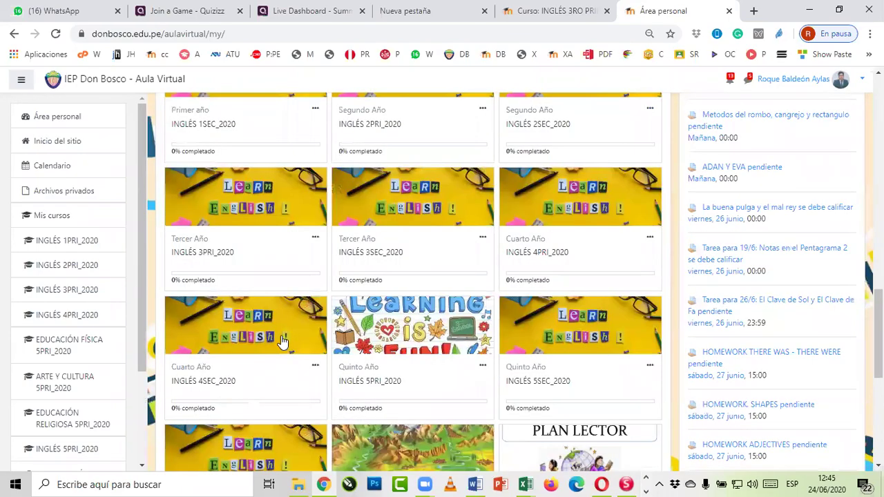
{"action": "left_click", "coordinate": [282, 342]}
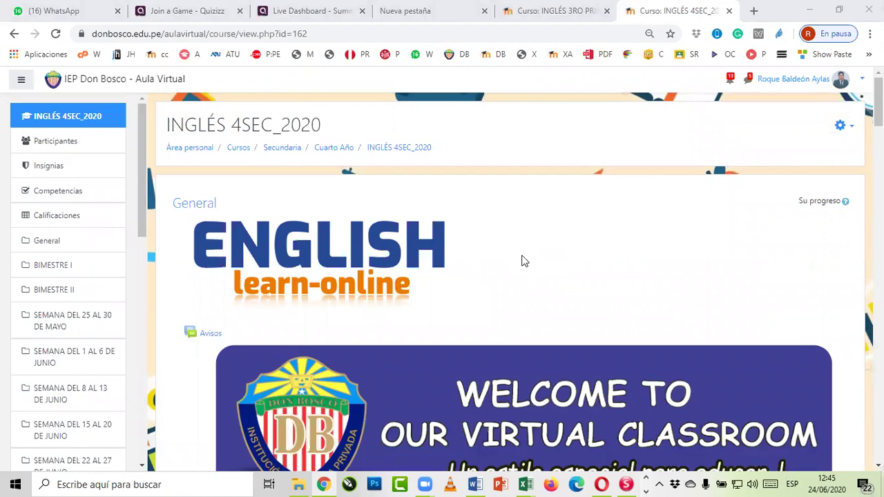
Step: Turn on editing mode for the INGLÉS 4SEC_2020 course
{"action": "scroll", "coordinate": [522, 261], "scroll_direction": "down", "scroll_amount": 4}
{"action": "scroll", "coordinate": [533, 269], "scroll_direction": "down", "scroll_amount": 5}
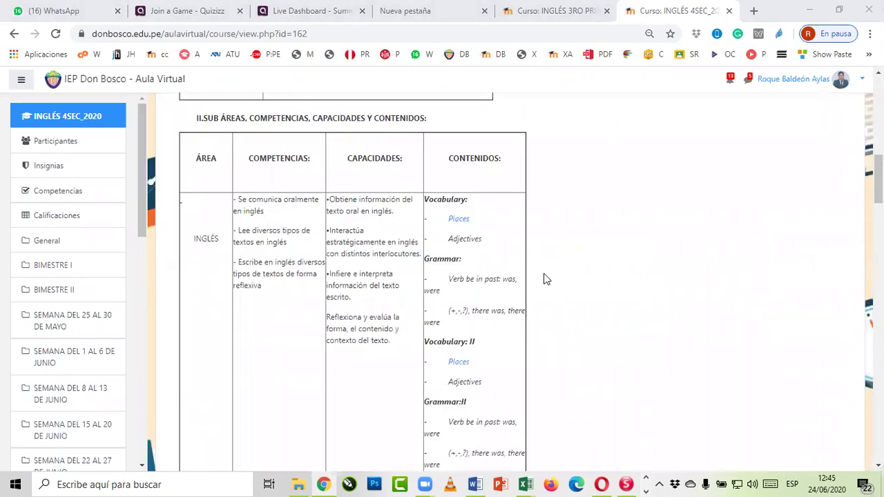
{"action": "scroll", "coordinate": [546, 287], "scroll_direction": "down", "scroll_amount": 2}
{"action": "scroll", "coordinate": [542, 319], "scroll_direction": "down", "scroll_amount": 6}
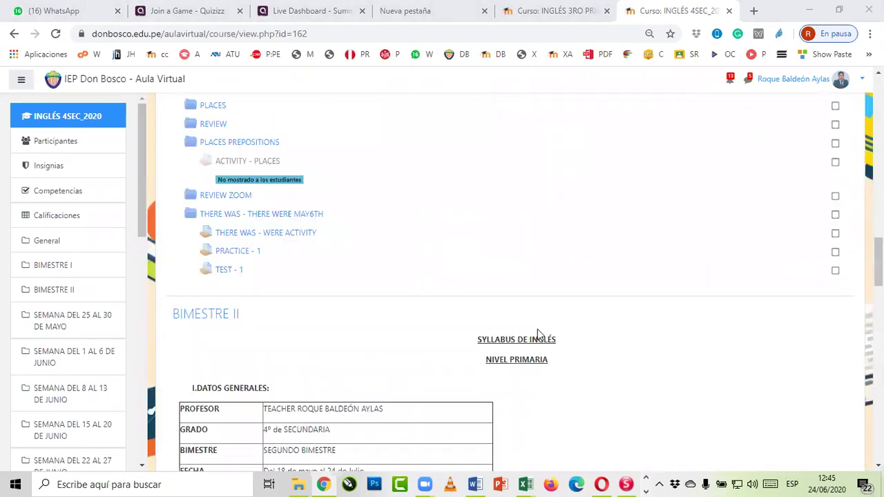
{"action": "scroll", "coordinate": [751, 175], "scroll_direction": "up", "scroll_amount": 6}
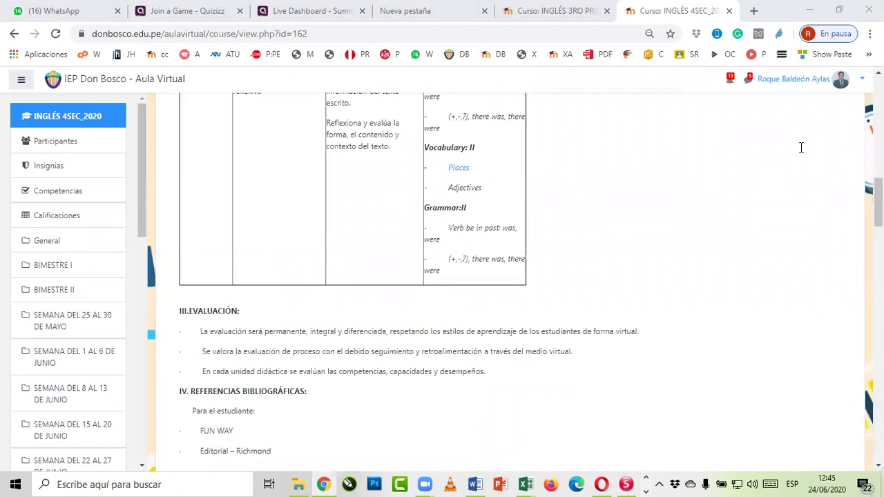
{"action": "scroll", "coordinate": [800, 148], "scroll_direction": "up", "scroll_amount": 15}
{"action": "scroll", "coordinate": [794, 141], "scroll_direction": "up", "scroll_amount": 2}
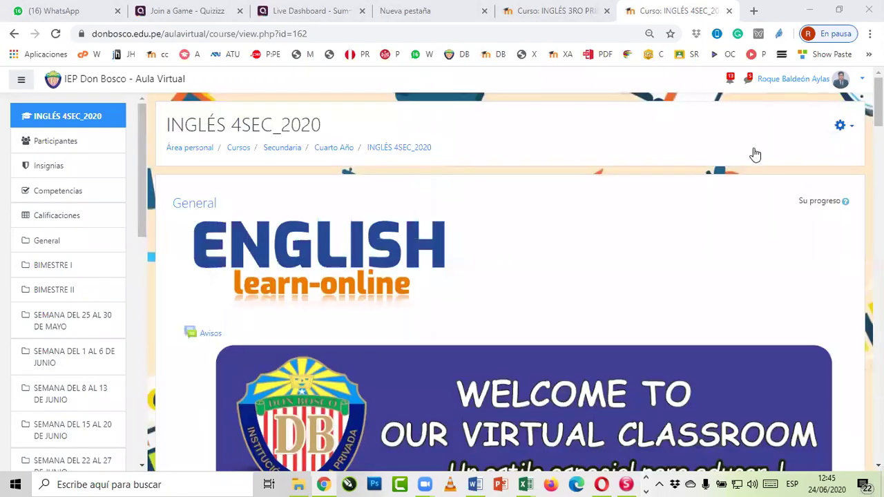
{"action": "key", "text": "F5"}
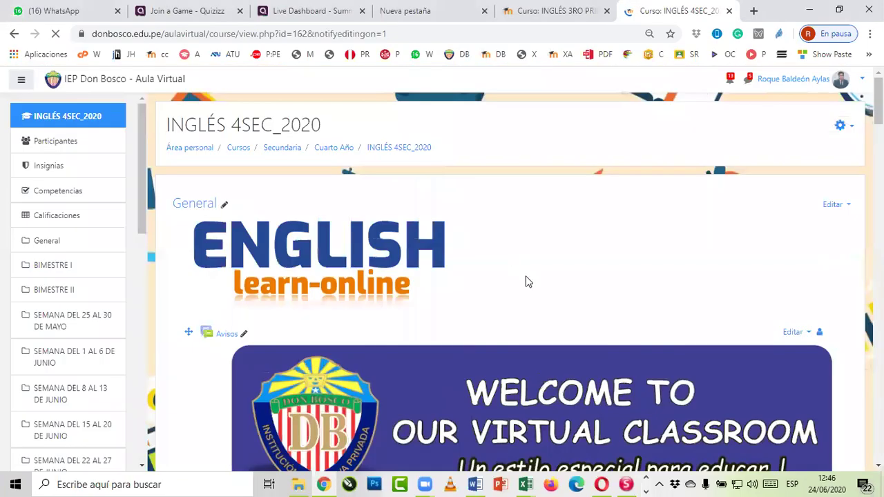
Step: Review the BIMESTRE I and BIMESTRE II syllabuses and the weekly sections of the course in editing mode
{"action": "scroll", "coordinate": [525, 276], "scroll_direction": "down", "scroll_amount": 3}
{"action": "scroll", "coordinate": [526, 276], "scroll_direction": "down", "scroll_amount": 3}
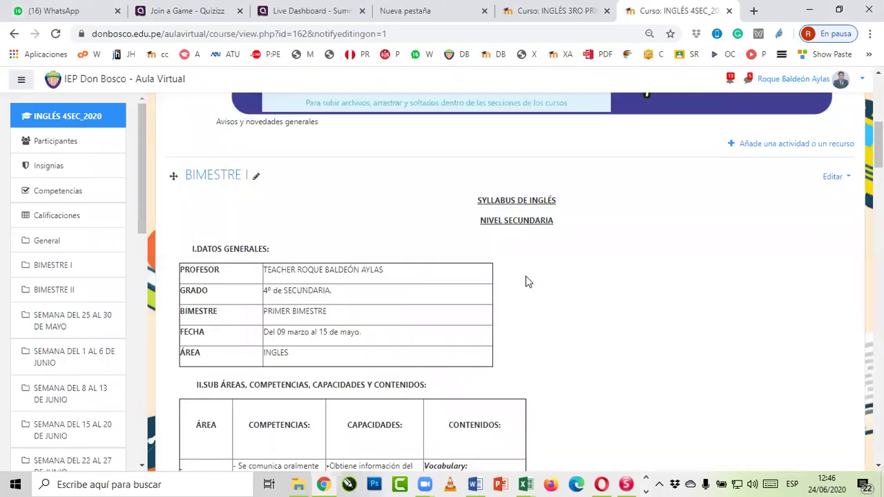
{"action": "scroll", "coordinate": [586, 335], "scroll_direction": "down", "scroll_amount": 5}
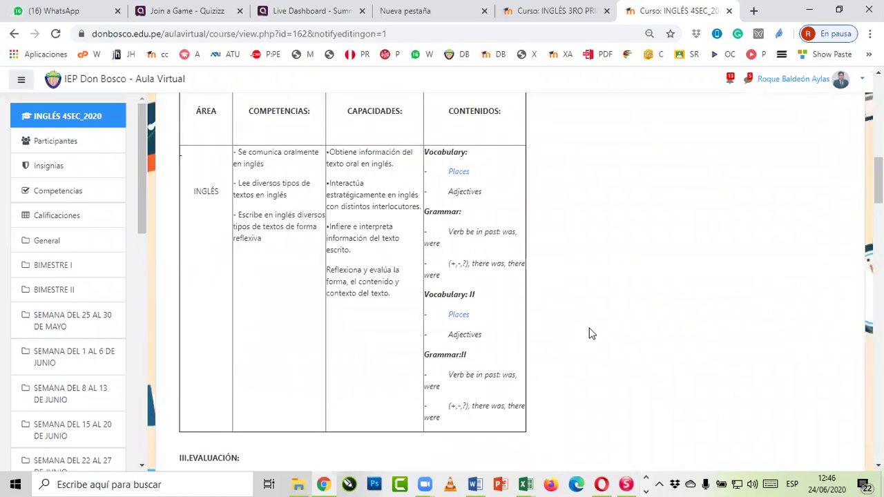
{"action": "scroll", "coordinate": [597, 334], "scroll_direction": "up", "scroll_amount": 8}
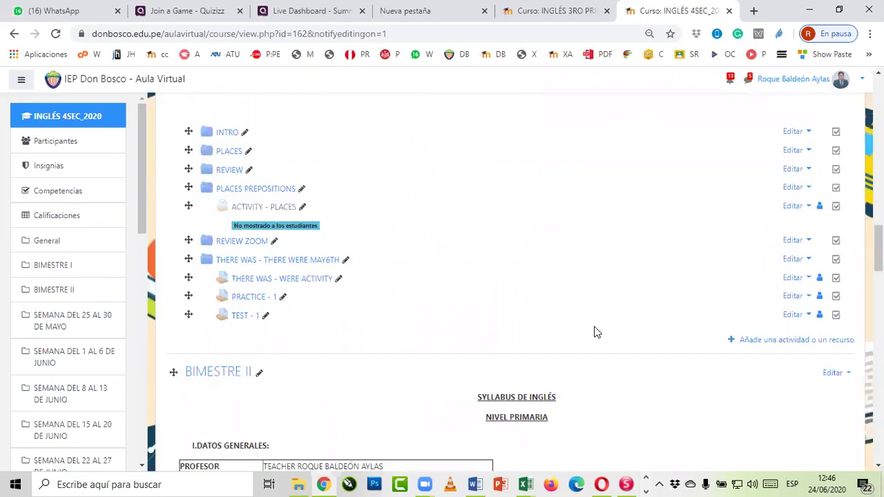
{"action": "scroll", "coordinate": [594, 331], "scroll_direction": "down", "scroll_amount": 3}
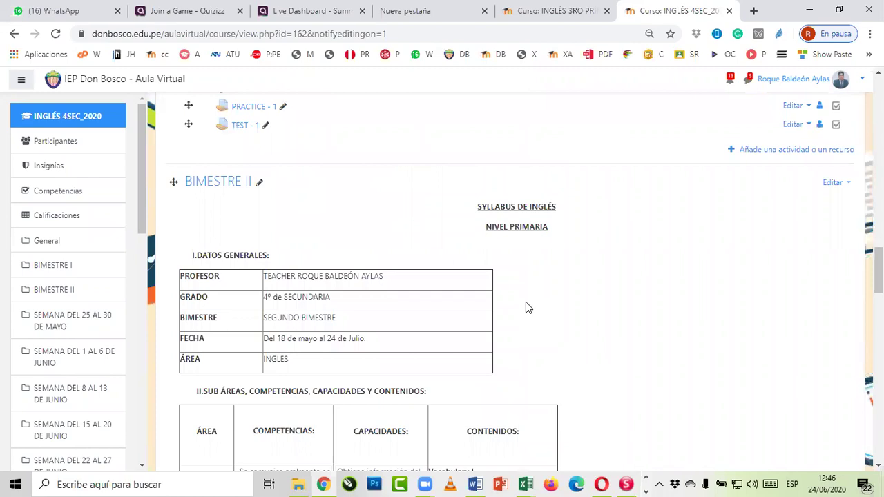
{"action": "scroll", "coordinate": [526, 302], "scroll_direction": "down", "scroll_amount": 4}
{"action": "scroll", "coordinate": [576, 309], "scroll_direction": "down", "scroll_amount": 2}
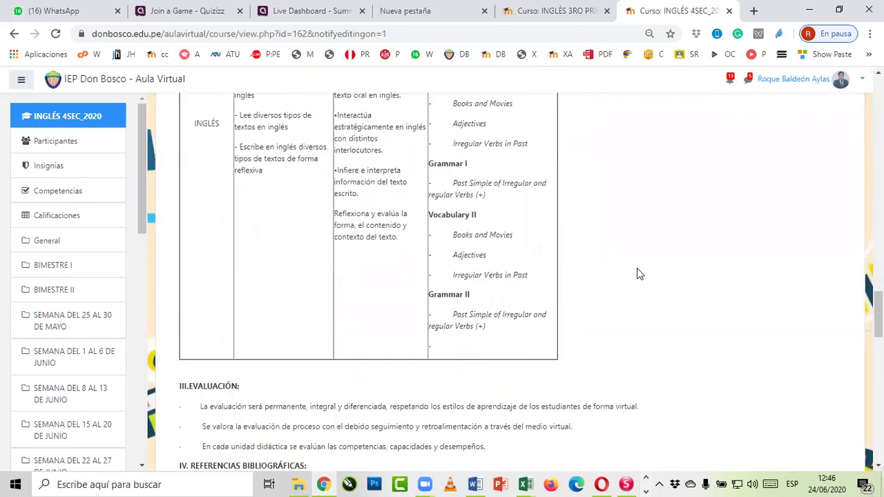
{"action": "scroll", "coordinate": [632, 272], "scroll_direction": "down", "scroll_amount": 4}
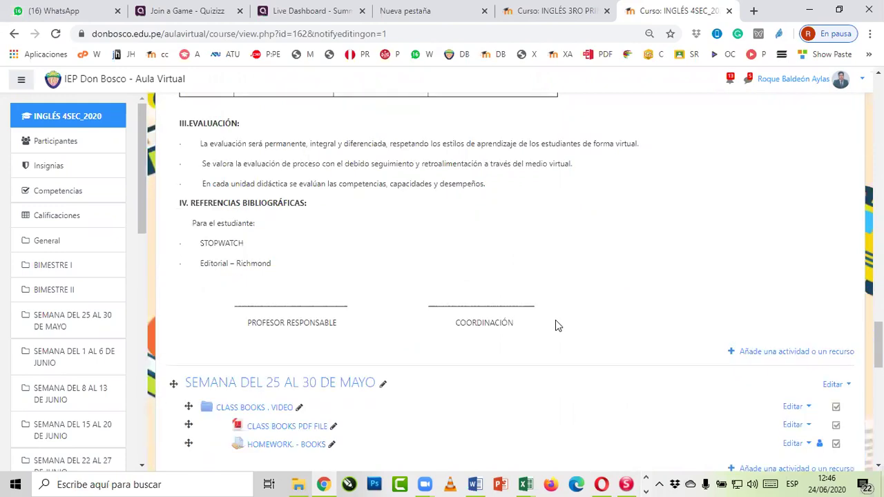
{"action": "scroll", "coordinate": [558, 325], "scroll_direction": "down", "scroll_amount": 2}
{"action": "scroll", "coordinate": [555, 320], "scroll_direction": "down", "scroll_amount": 4}
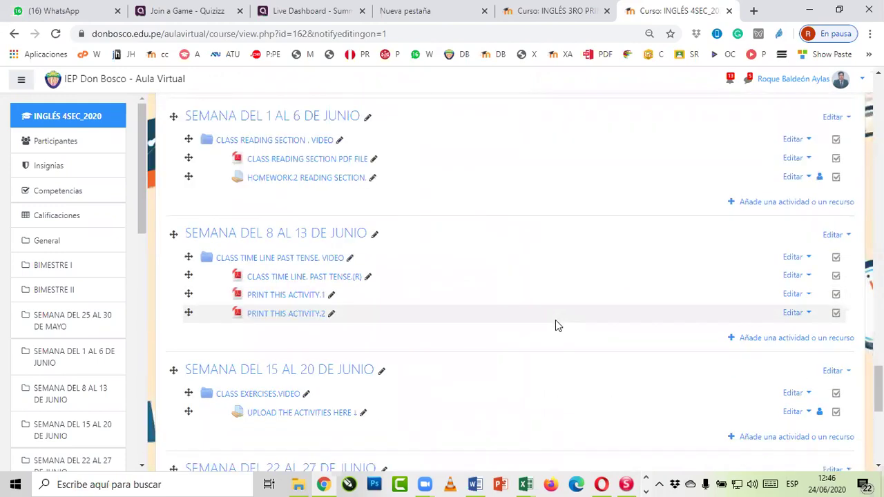
Step: Add a new Carpeta resource to the section SEMANA DEL 22 AL 27 DE JUNIO
{"action": "scroll", "coordinate": [535, 279], "scroll_direction": "down", "scroll_amount": 2}
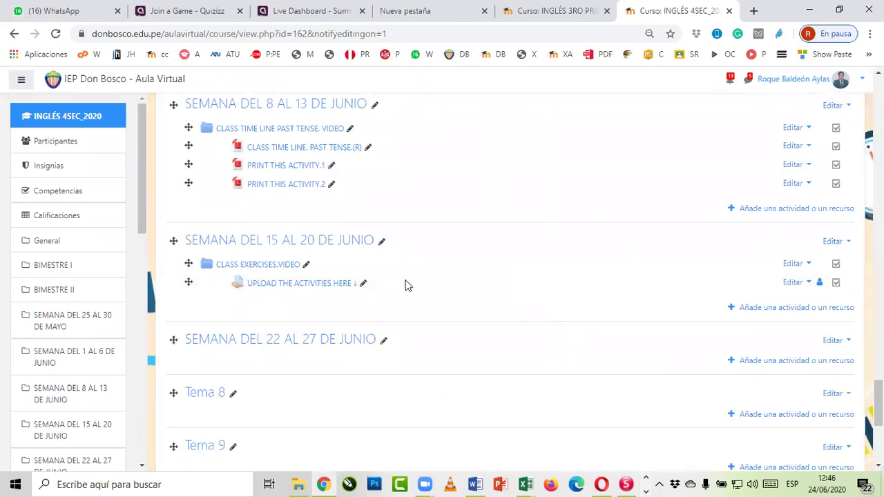
{"action": "scroll", "coordinate": [405, 286], "scroll_direction": "down", "scroll_amount": 1}
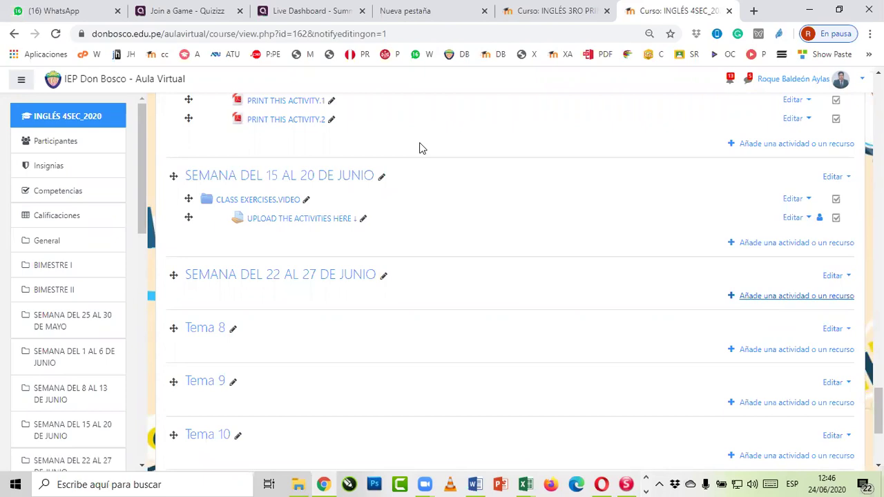
{"action": "scroll", "coordinate": [419, 299], "scroll_direction": "down", "scroll_amount": 5}
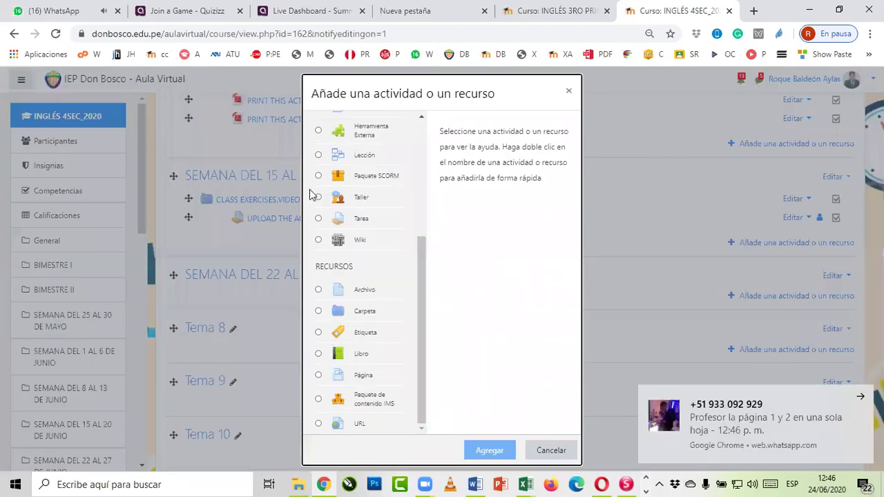
{"action": "left_click", "coordinate": [339, 312]}
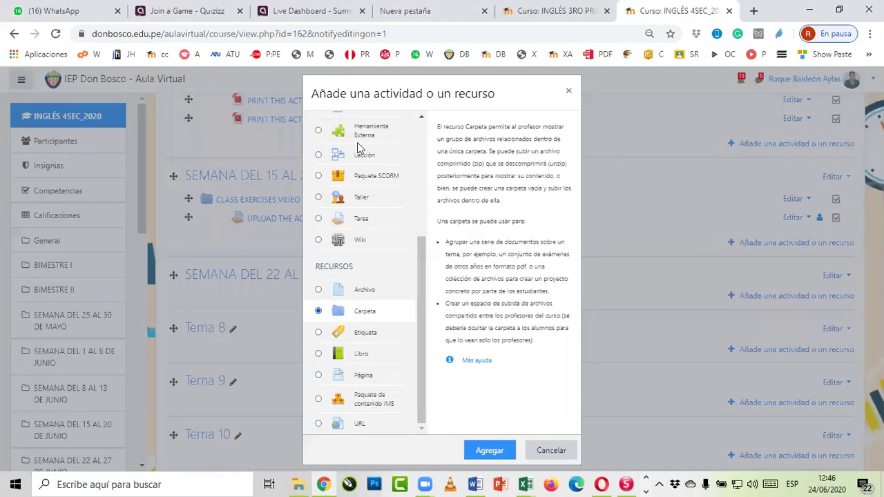
{"action": "key", "text": "Return"}
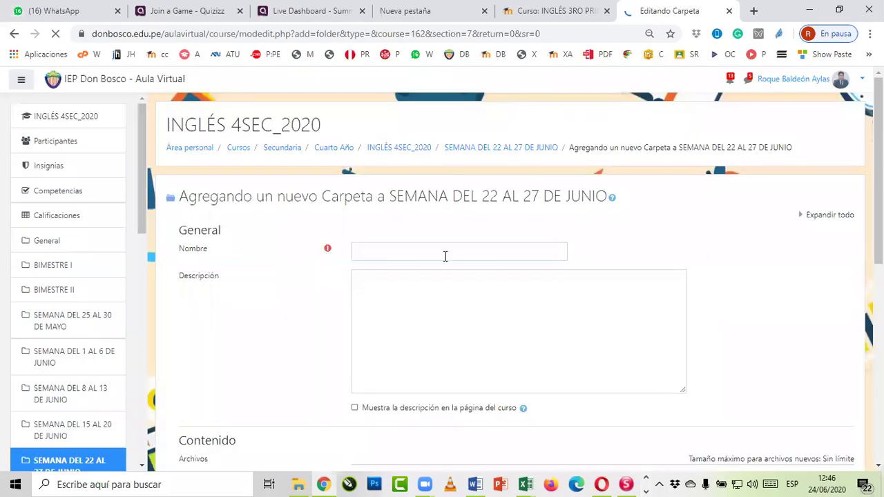
Step: Name the new folder "EXERCISES PAST TENSE . VIDEO"
{"action": "left_click", "coordinate": [447, 255]}
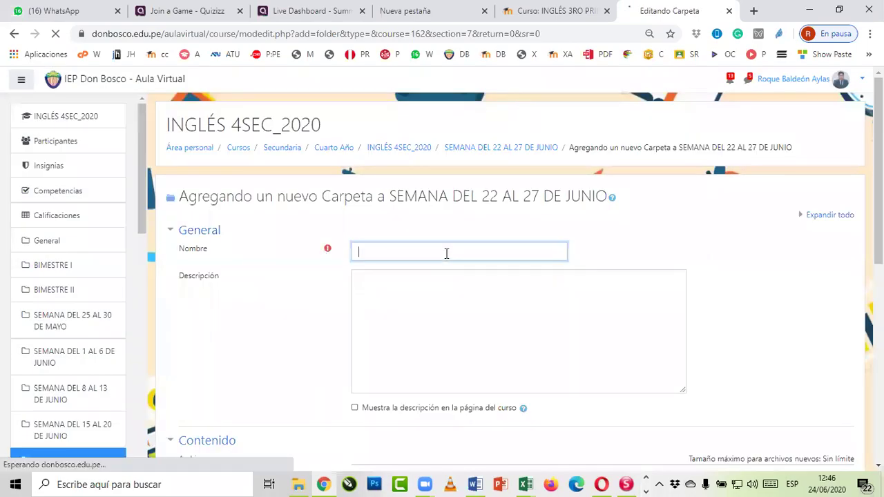
{"action": "type", "text": "C"}
{"action": "type", "text": "X"}
{"action": "type", "text": "ERCIE"}
{"action": "key", "text": "BackSpace"}
{"action": "type", "text": "SES"}
{"action": "type", "text": " PAS"}
{"action": "type", "text": "T TENSE"}
{"action": "type", "text": " . "}
{"action": "type", "text": "VERBS"}
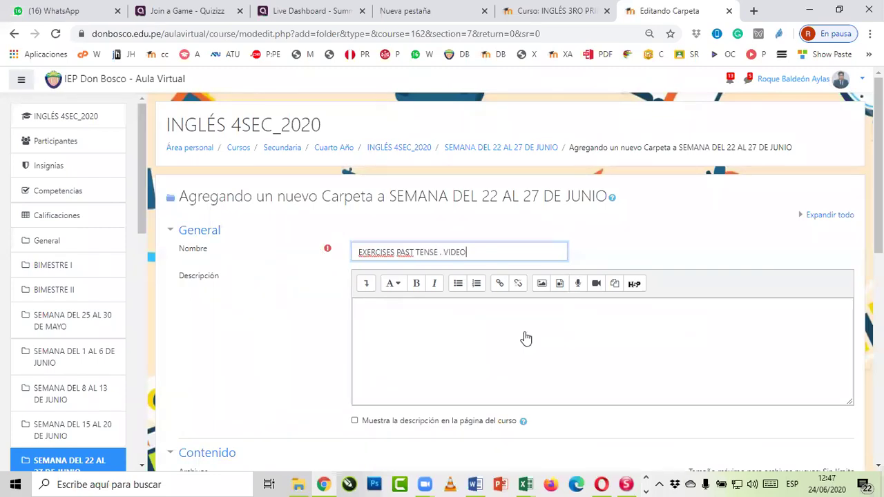
Step: Save the folder and add an Archivo resource named "EXERCISES PAST TENSE. PDF FILE" to SEMANA DEL 22 AL 27 DE JUNIO
{"action": "scroll", "coordinate": [441, 341], "scroll_direction": "down", "scroll_amount": 10}
{"action": "left_click", "coordinate": [399, 337]}
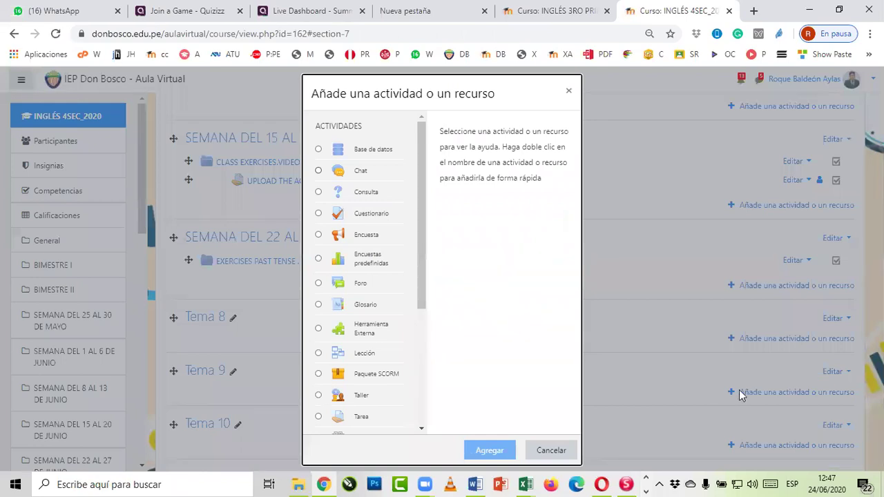
{"action": "scroll", "coordinate": [366, 290], "scroll_direction": "down", "scroll_amount": 5}
{"action": "double_click", "coordinate": [365, 289]}
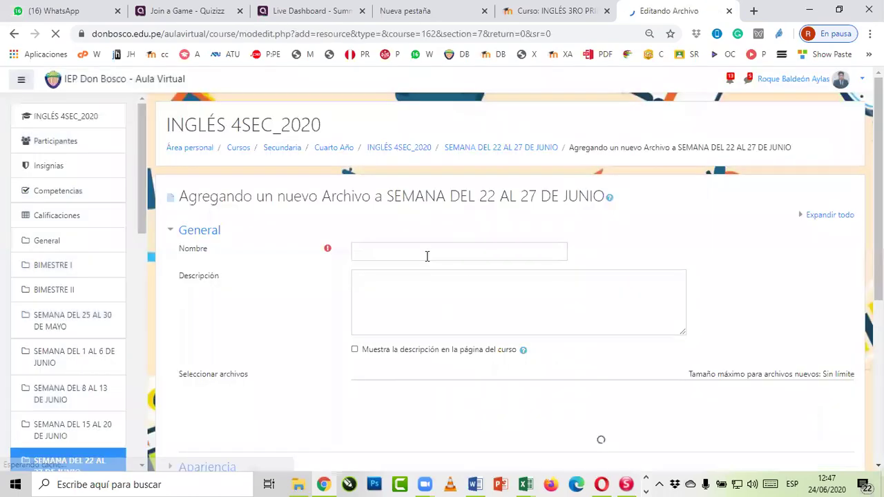
{"action": "left_click", "coordinate": [427, 256]}
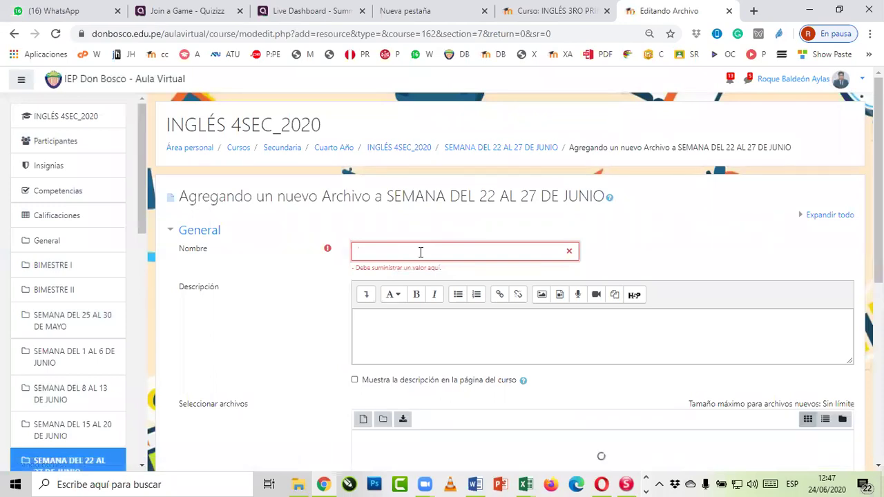
{"action": "type", "text": "EXERCISES PAST TENSE. PDF"}
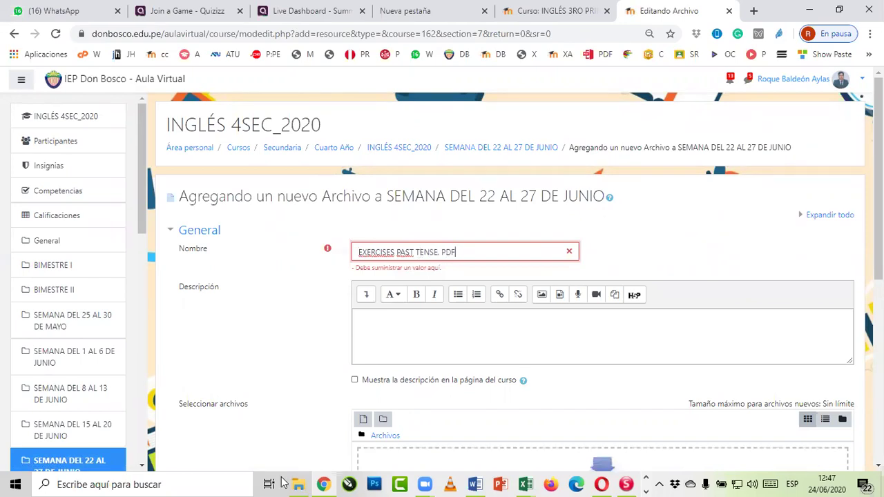
Step: Upload 4TH SEC-EXERCISES PAST TENSE.L9.pdf to the resource from the 4TH SEC folder under DON BOSCO SCHOOL, DON BOSCO 2020, CLASSES, SECONDARY
{"action": "scroll", "coordinate": [329, 433], "scroll_direction": "down", "scroll_amount": 4}
{"action": "key", "text": "alt+Tab"}
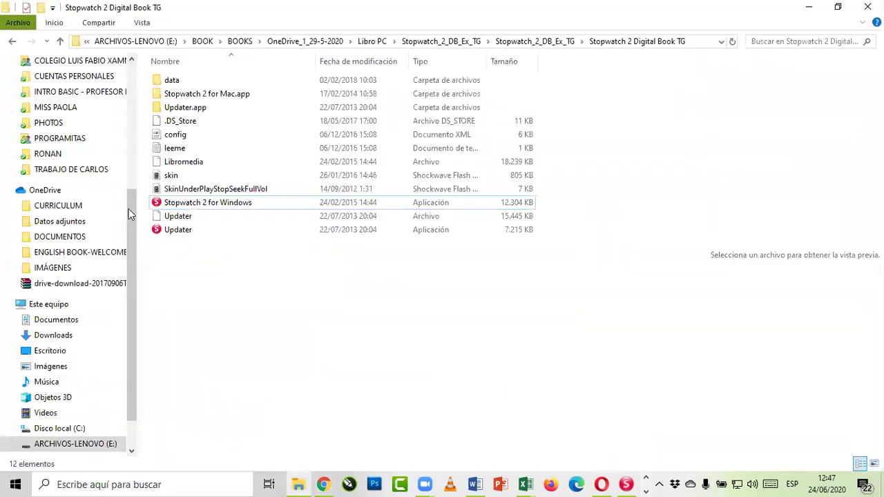
{"action": "scroll", "coordinate": [59, 130], "scroll_direction": "up", "scroll_amount": 5}
{"action": "left_click", "coordinate": [73, 102]}
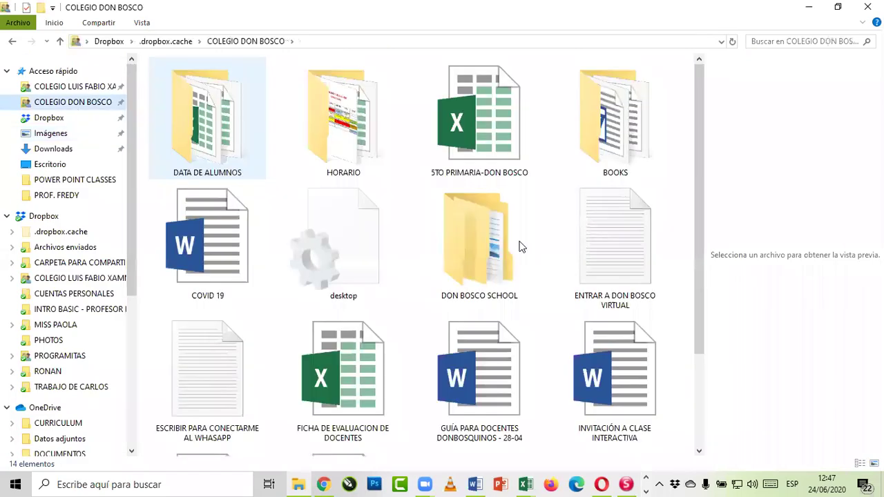
{"action": "left_click", "coordinate": [623, 140]}
{"action": "double_click", "coordinate": [502, 235]}
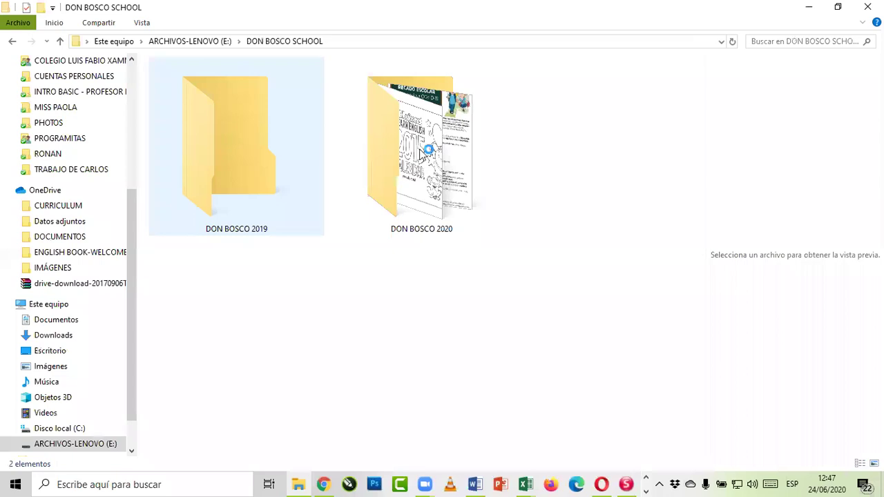
{"action": "key", "text": "Right"}
{"action": "double_click", "coordinate": [488, 150]}
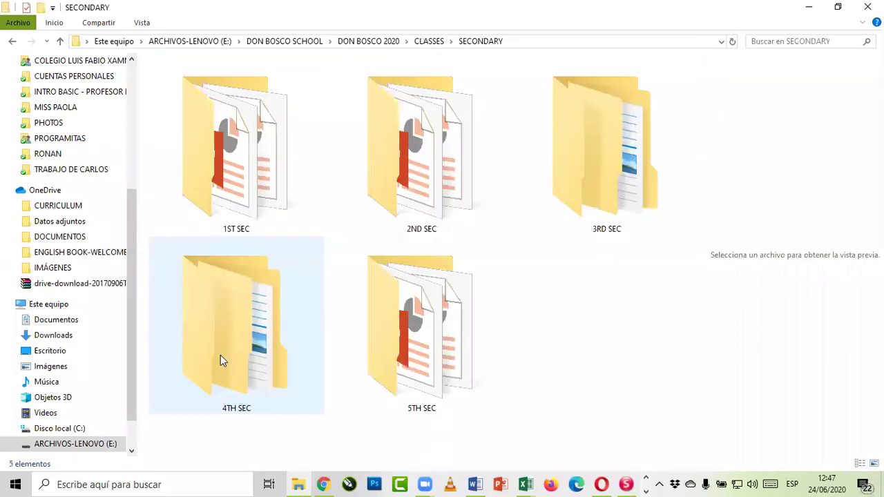
{"action": "key", "text": "Return"}
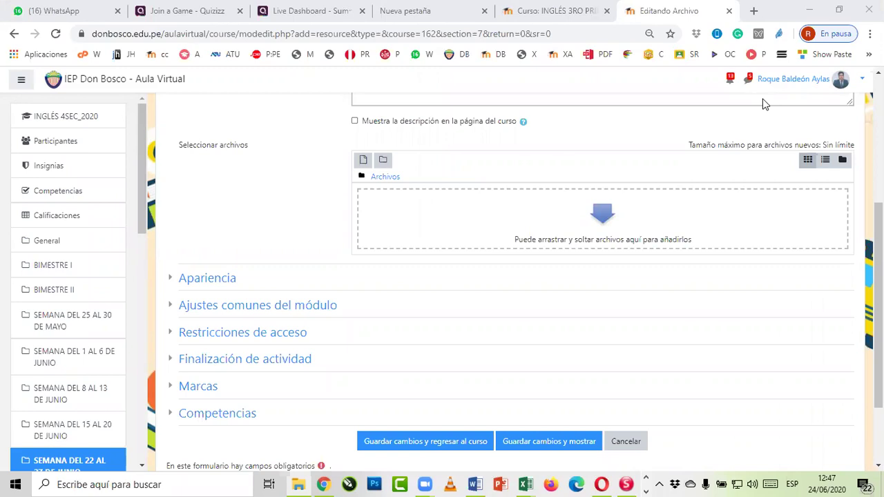
Step: Set the file resource to display En ventana emergente, save it and return to the course
{"action": "left_click", "coordinate": [207, 278]}
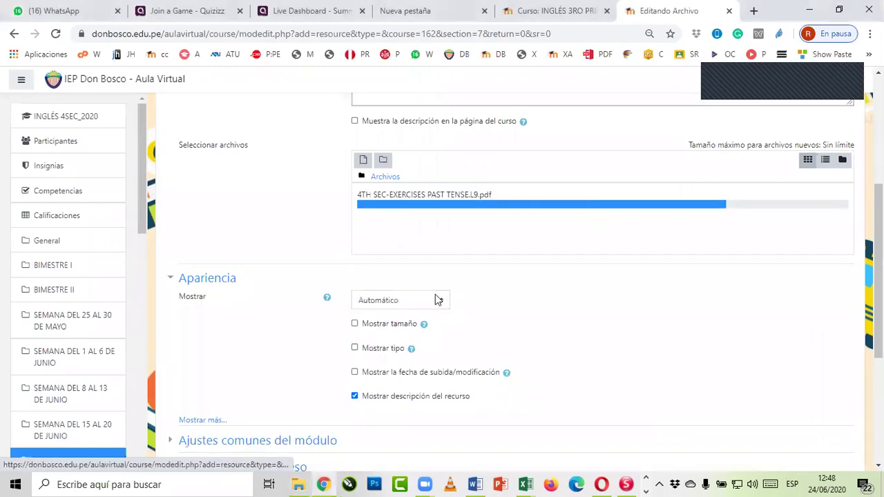
{"action": "left_click", "coordinate": [403, 352]}
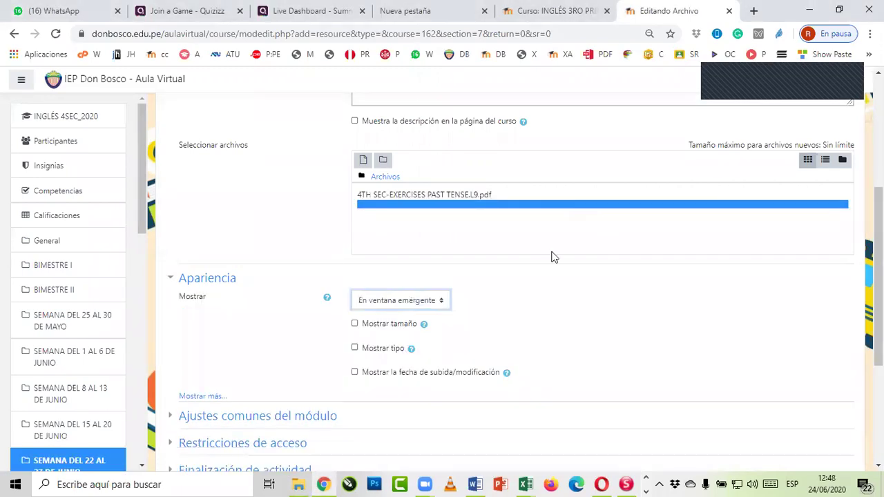
{"action": "scroll", "coordinate": [553, 255], "scroll_direction": "up", "scroll_amount": 1}
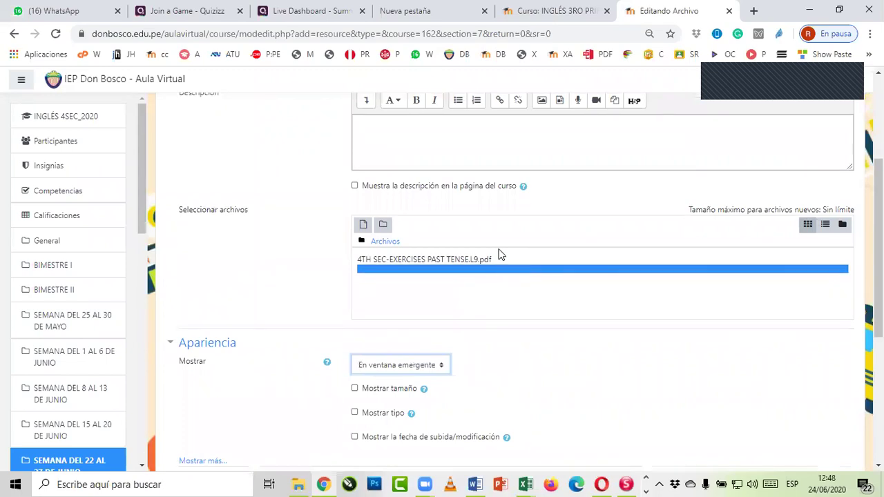
{"action": "scroll", "coordinate": [469, 311], "scroll_direction": "down", "scroll_amount": 3}
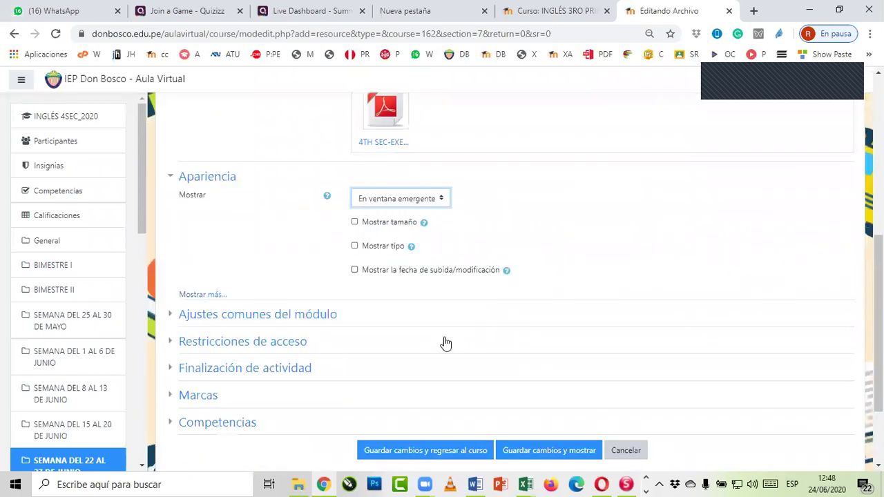
{"action": "scroll", "coordinate": [446, 343], "scroll_direction": "down", "scroll_amount": 2}
{"action": "left_click", "coordinate": [442, 340]}
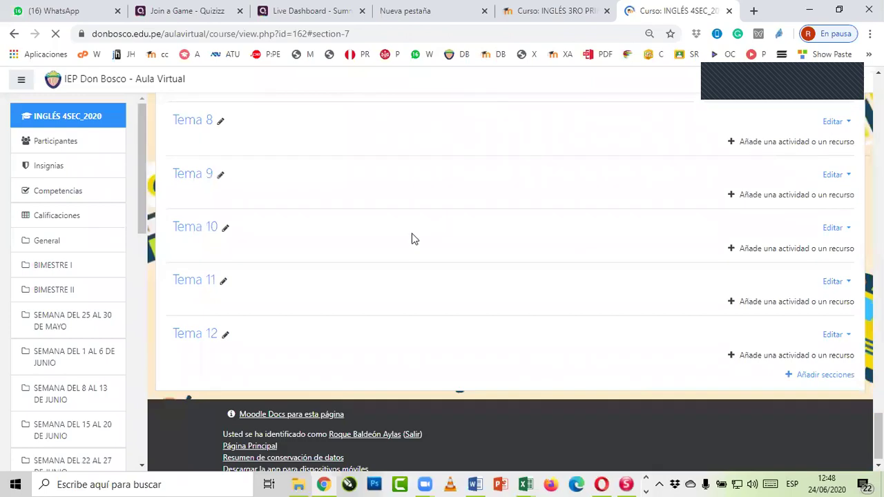
Step: Indent the EXERCISES PAST TENSE. PDF FILE item beneath the video folder in the week of 22 to 27 June
{"action": "left_click", "coordinate": [796, 251]}
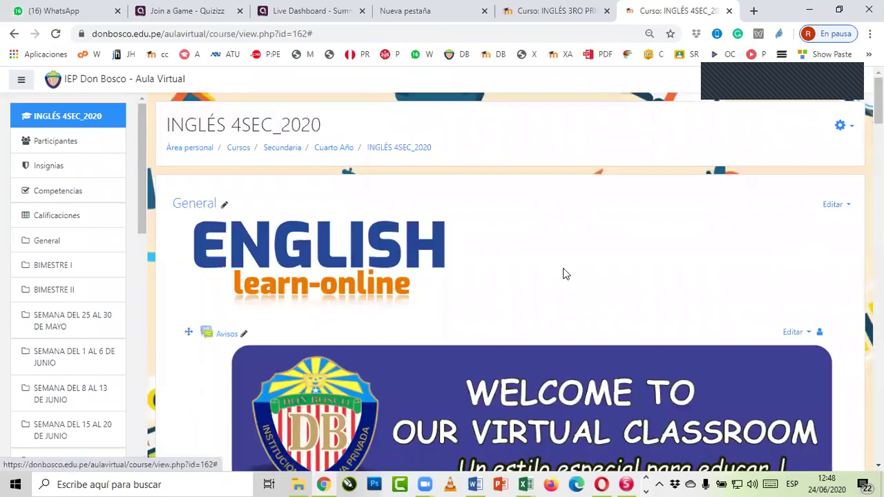
{"action": "scroll", "coordinate": [563, 274], "scroll_direction": "down", "scroll_amount": 10}
{"action": "scroll", "coordinate": [565, 260], "scroll_direction": "down", "scroll_amount": 8}
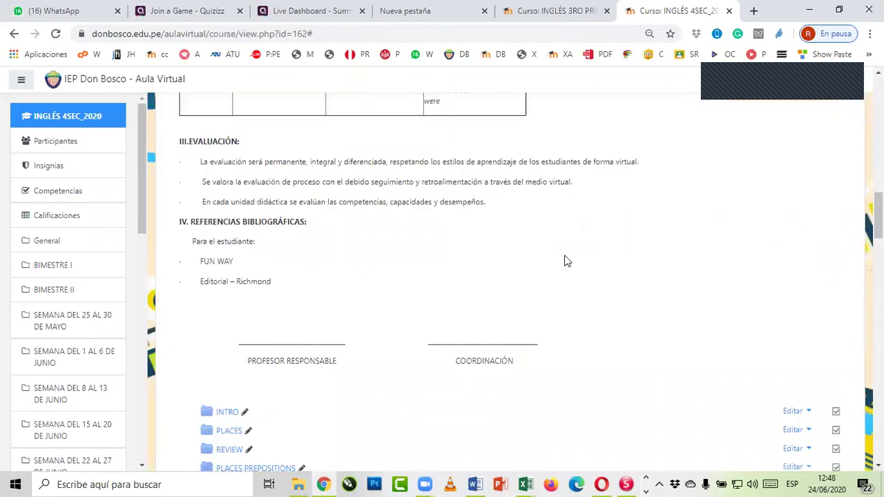
{"action": "scroll", "coordinate": [564, 261], "scroll_direction": "down", "scroll_amount": 7}
{"action": "scroll", "coordinate": [564, 261], "scroll_direction": "down", "scroll_amount": 8}
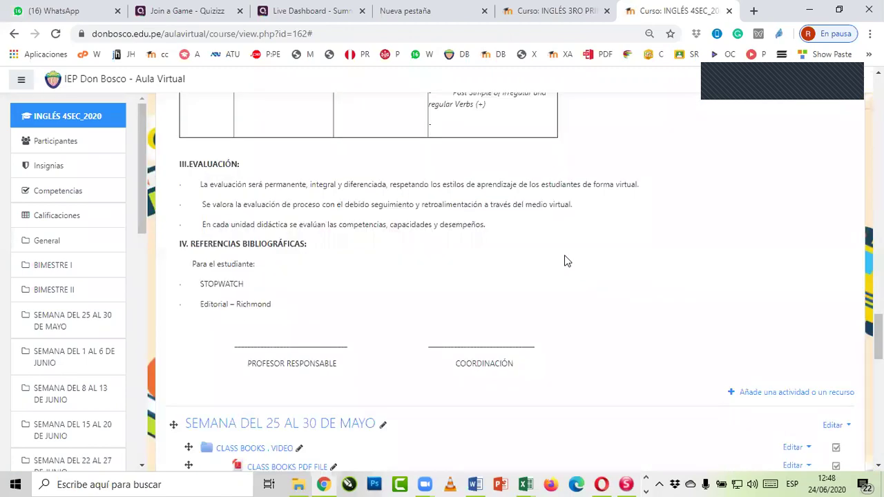
{"action": "scroll", "coordinate": [565, 259], "scroll_direction": "down", "scroll_amount": 10}
{"action": "left_click", "coordinate": [790, 315]}
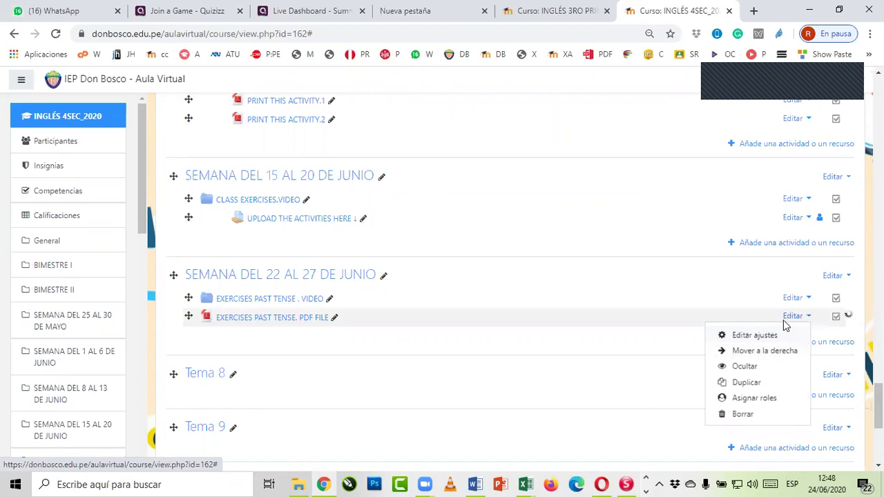
{"action": "left_click", "coordinate": [756, 350]}
{"action": "left_click", "coordinate": [759, 350]}
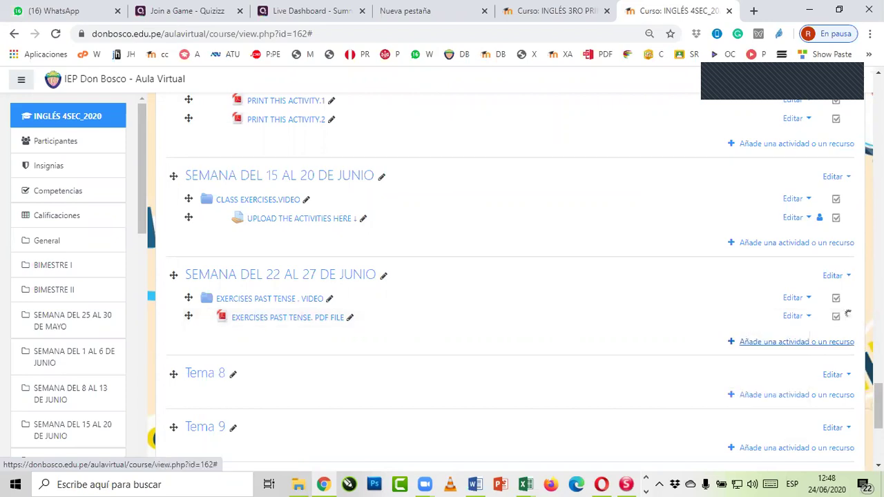
Step: Add a new Tarea activity to the section SEMANA DEL 22 AL 27 DE JUNIO
{"action": "left_click", "coordinate": [794, 343]}
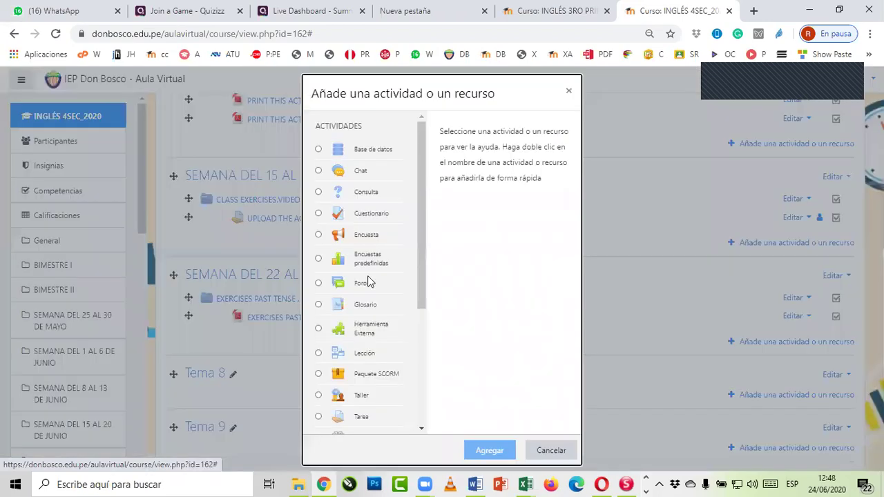
{"action": "scroll", "coordinate": [367, 281], "scroll_direction": "down", "scroll_amount": 3}
{"action": "left_click", "coordinate": [319, 218]}
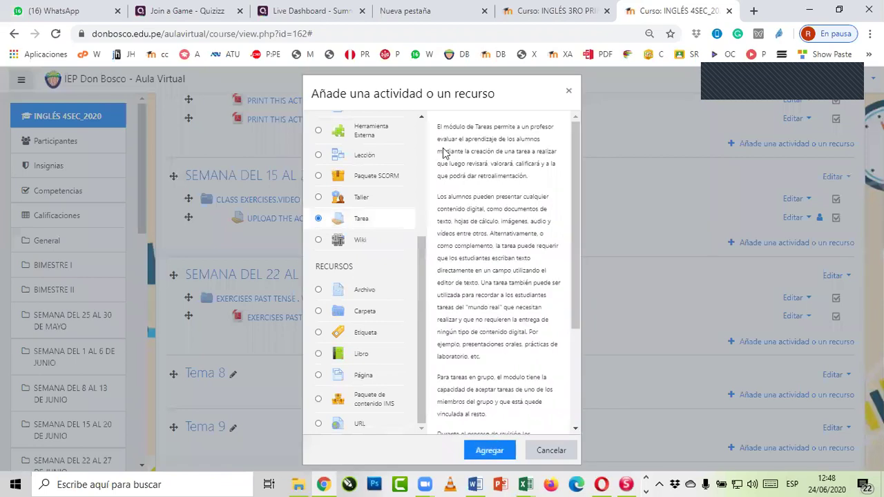
{"action": "key", "text": "Return"}
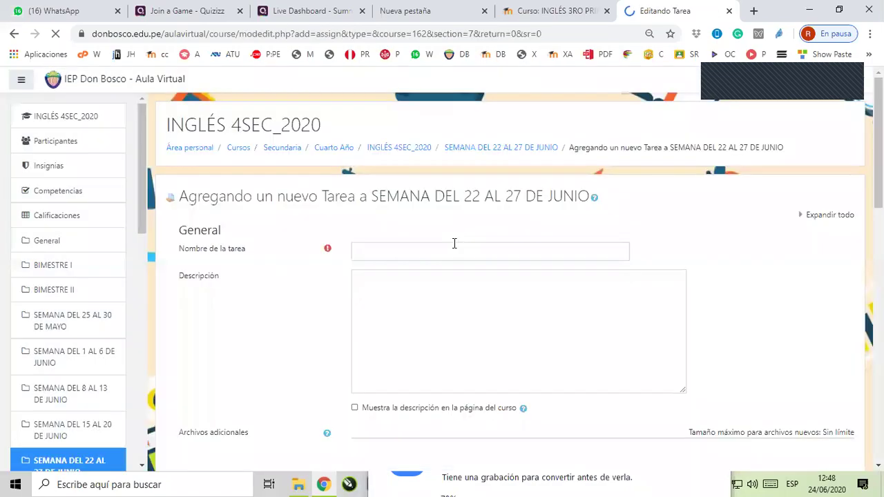
Step: Enter "ACTIVITIES -" as the name of the new assignment
{"action": "left_click", "coordinate": [443, 254]}
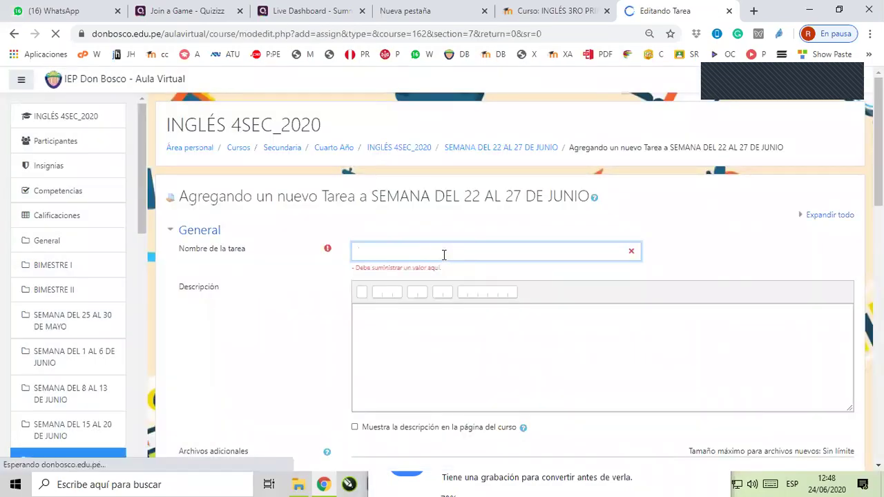
{"action": "type", "text": "ACTIVITIES"}
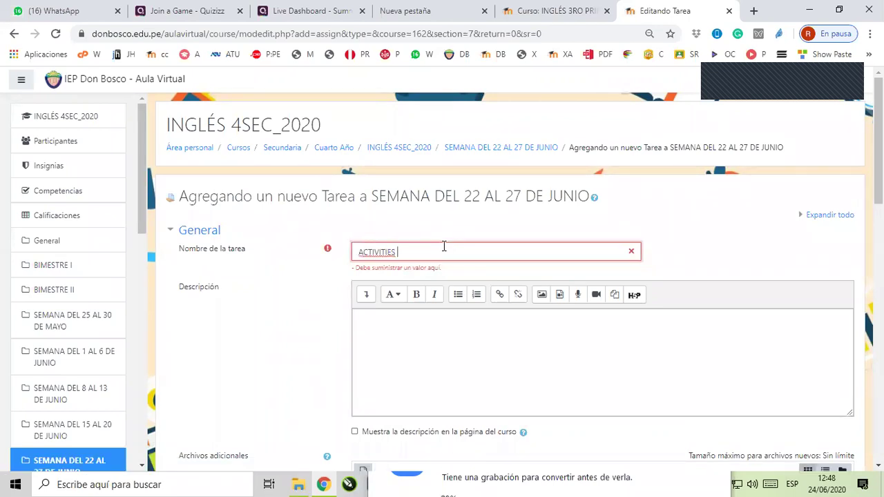
{"action": "scroll", "coordinate": [444, 246], "scroll_direction": "down", "scroll_amount": 3}
{"action": "scroll", "coordinate": [433, 207], "scroll_direction": "up", "scroll_amount": 1}
{"action": "type", "text": "-"}
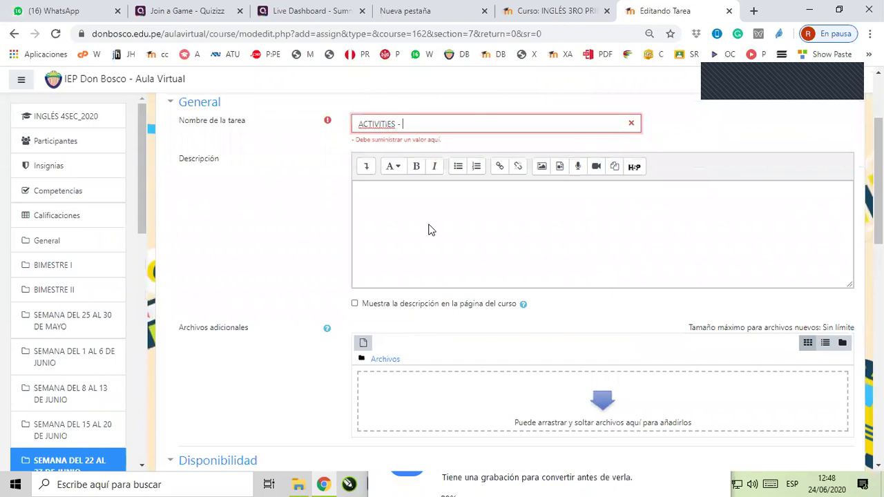
Step: Set the assignment's Fecha de entrega to 27 junio 2020 at 15:00
{"action": "scroll", "coordinate": [467, 251], "scroll_direction": "down", "scroll_amount": 5}
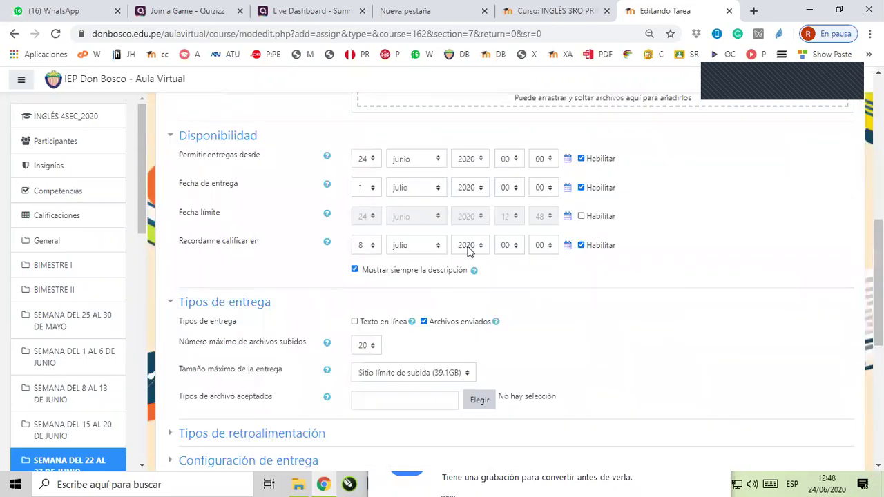
{"action": "left_click", "coordinate": [364, 158]}
{"action": "left_click", "coordinate": [373, 211]}
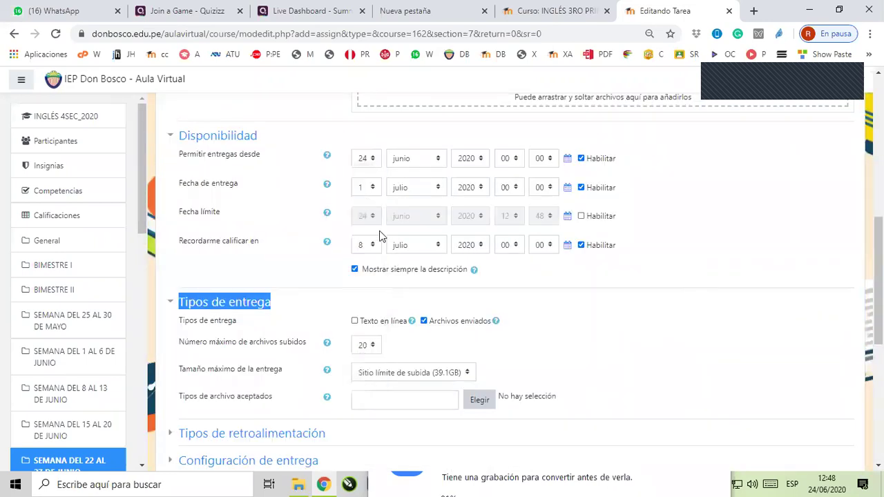
{"action": "left_click", "coordinate": [364, 187]}
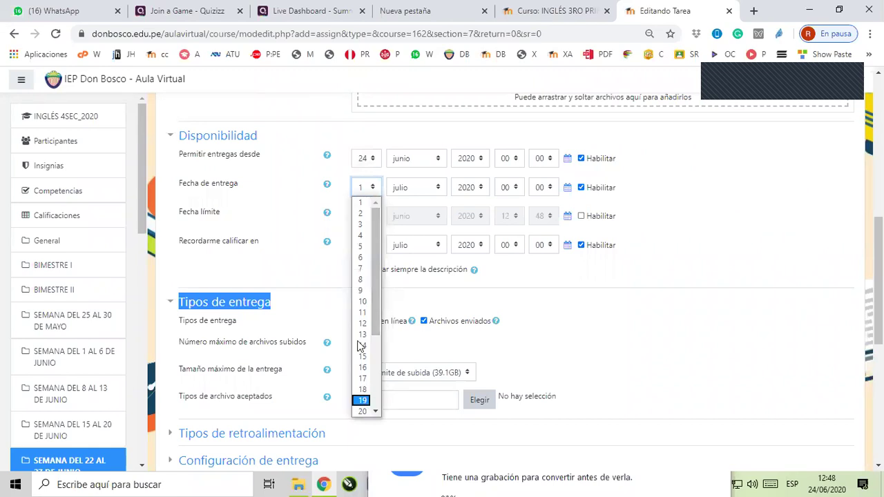
{"action": "scroll", "coordinate": [362, 359], "scroll_direction": "down", "scroll_amount": 4}
{"action": "left_click", "coordinate": [362, 368]}
{"action": "left_click", "coordinate": [414, 187]}
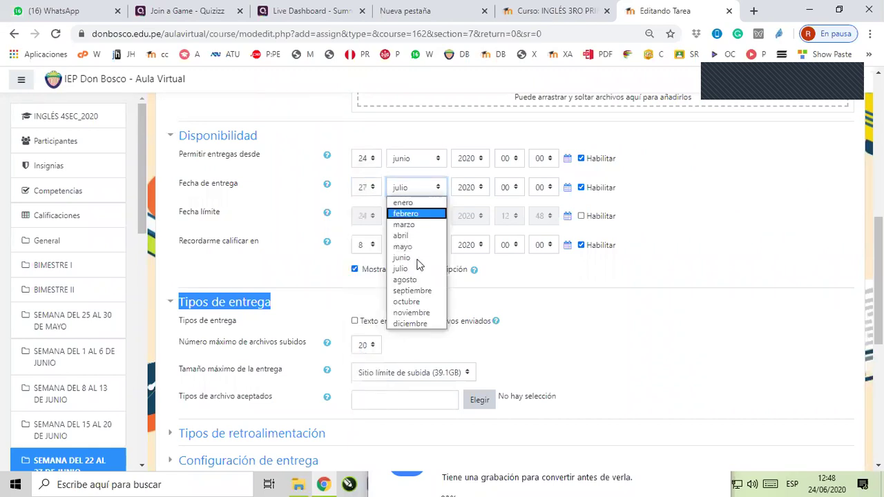
{"action": "left_click", "coordinate": [418, 257]}
{"action": "left_click", "coordinate": [498, 191]}
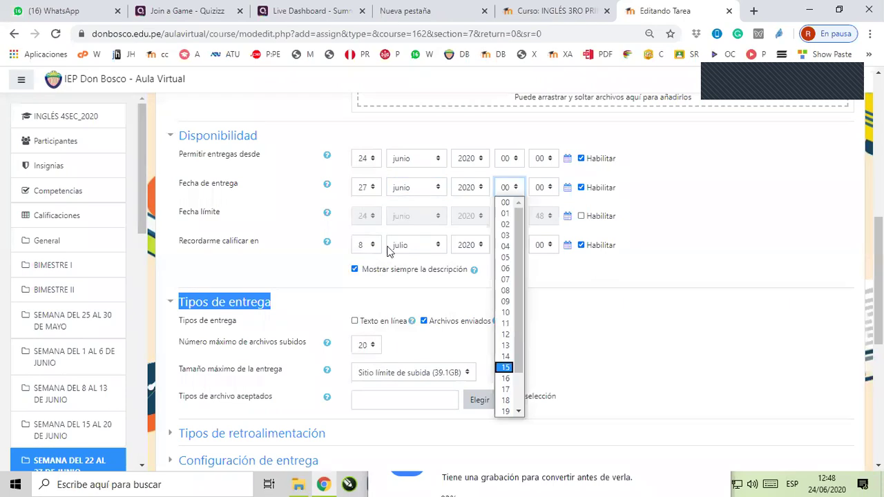
Step: Set the assignment's Recordarme calificar en date to 28 junio 2020
{"action": "left_click", "coordinate": [365, 245]}
{"action": "scroll", "coordinate": [358, 207], "scroll_direction": "down", "scroll_amount": 3}
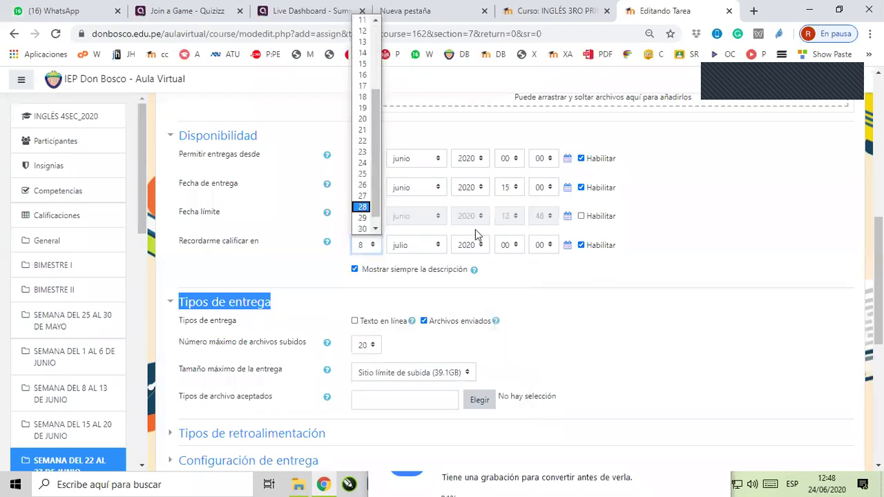
{"action": "left_click", "coordinate": [362, 206]}
{"action": "left_click", "coordinate": [414, 245]}
{"action": "left_click", "coordinate": [418, 303]}
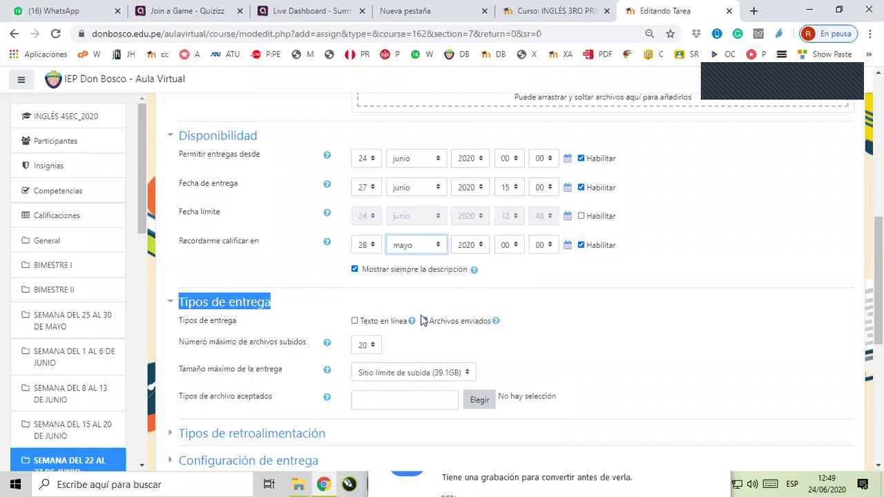
{"action": "left_click", "coordinate": [421, 249]}
{"action": "left_click", "coordinate": [419, 325]}
{"action": "left_click", "coordinate": [470, 244]}
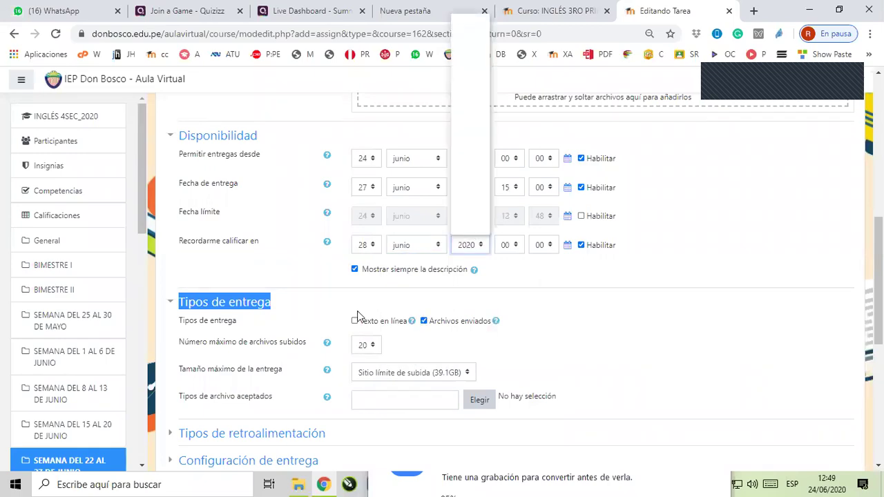
Step: Enable Texto en línea submissions and set the accepted file types to "*"
{"action": "scroll", "coordinate": [359, 316], "scroll_direction": "down", "scroll_amount": 2}
{"action": "left_click", "coordinate": [361, 195]}
{"action": "left_click", "coordinate": [389, 300]}
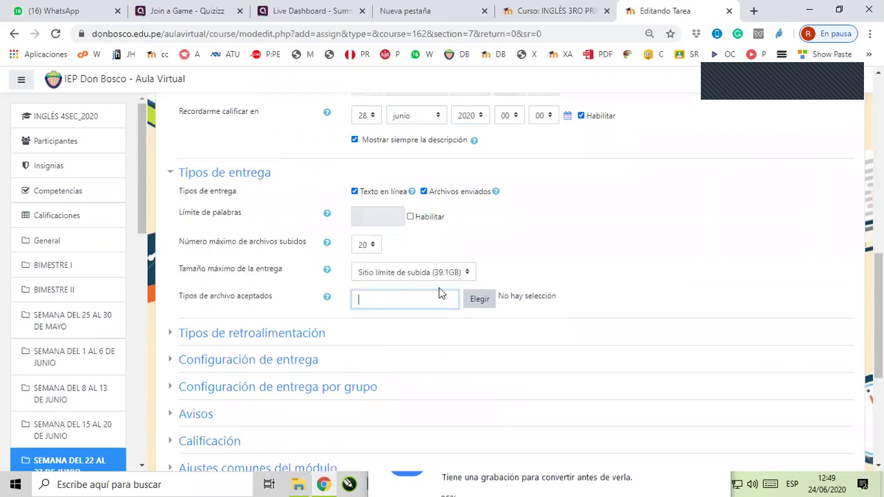
{"action": "type", "text": "*"}
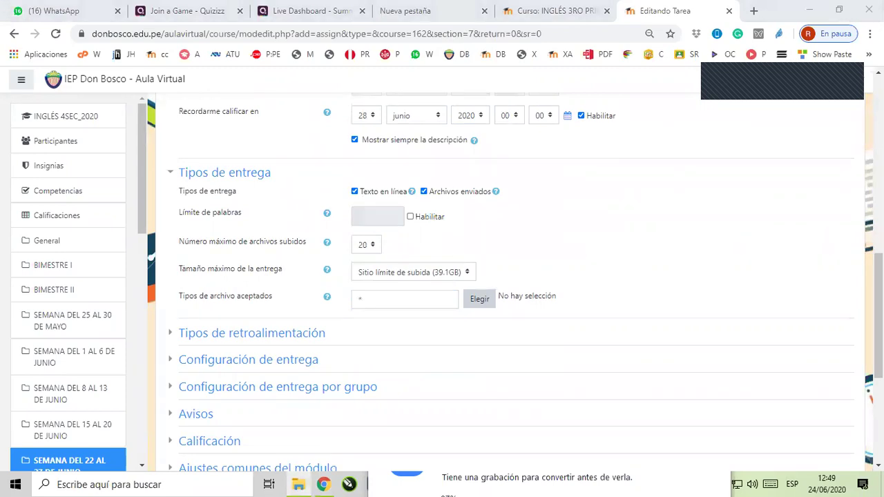
Step: Switch to File Explorer and open the Stopwatch2 Tool Kits folder inside BOOK > BOOKS on the E: drive
{"action": "key", "text": "alt+Tab"}
{"action": "left_click", "coordinate": [312, 332]}
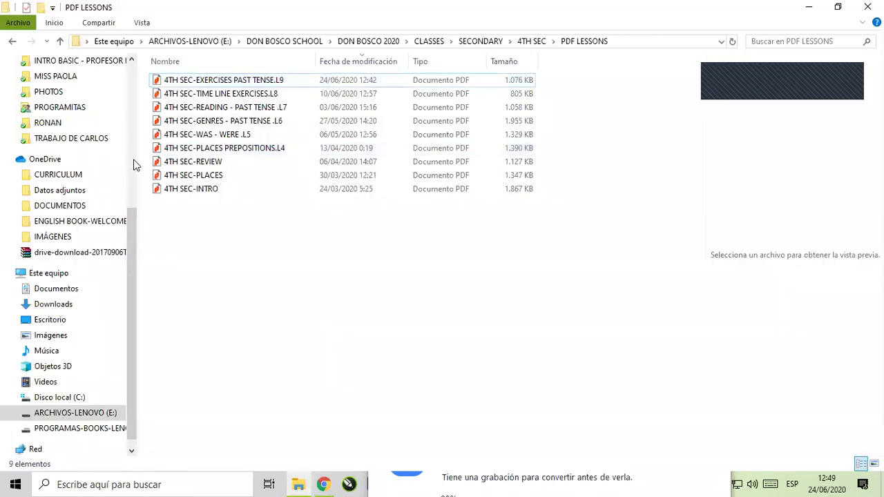
{"action": "key", "text": "alt+Up"}
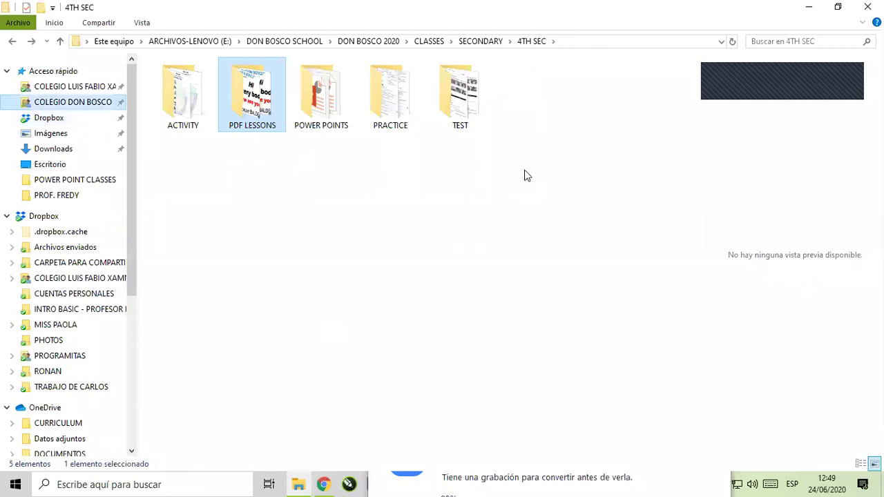
{"action": "left_click", "coordinate": [72, 102]}
{"action": "left_click", "coordinate": [618, 111]}
{"action": "double_click", "coordinate": [618, 111]}
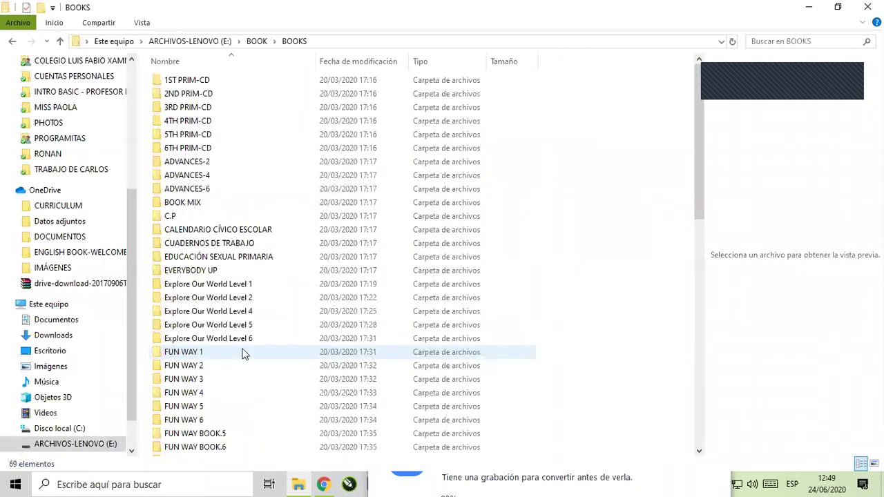
{"action": "scroll", "coordinate": [235, 352], "scroll_direction": "down", "scroll_amount": 1}
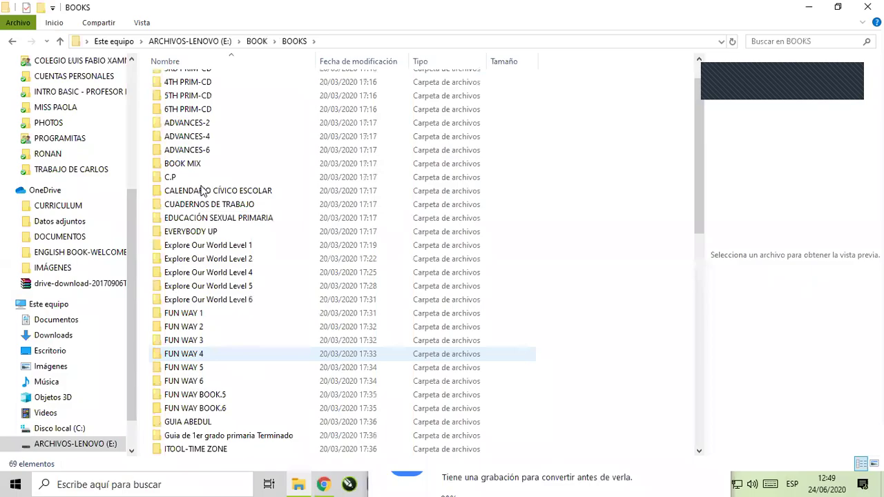
{"action": "scroll", "coordinate": [214, 276], "scroll_direction": "down", "scroll_amount": 4}
{"action": "scroll", "coordinate": [225, 314], "scroll_direction": "down", "scroll_amount": 5}
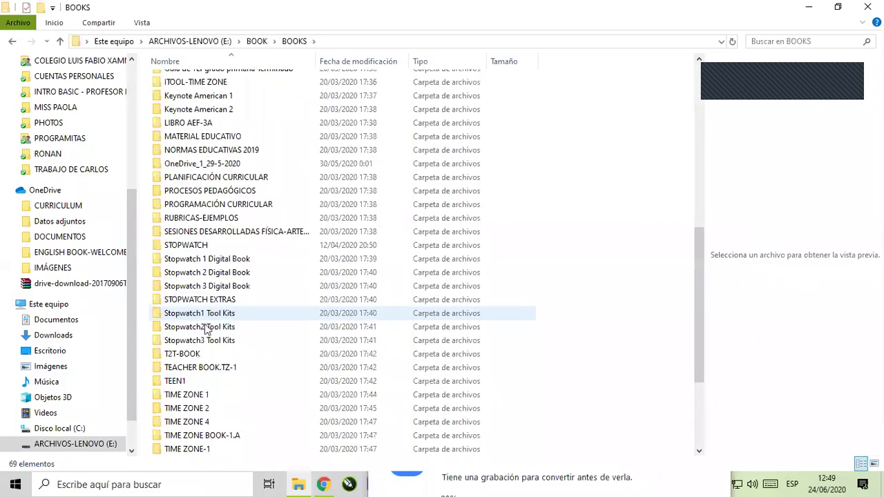
{"action": "double_click", "coordinate": [205, 328]}
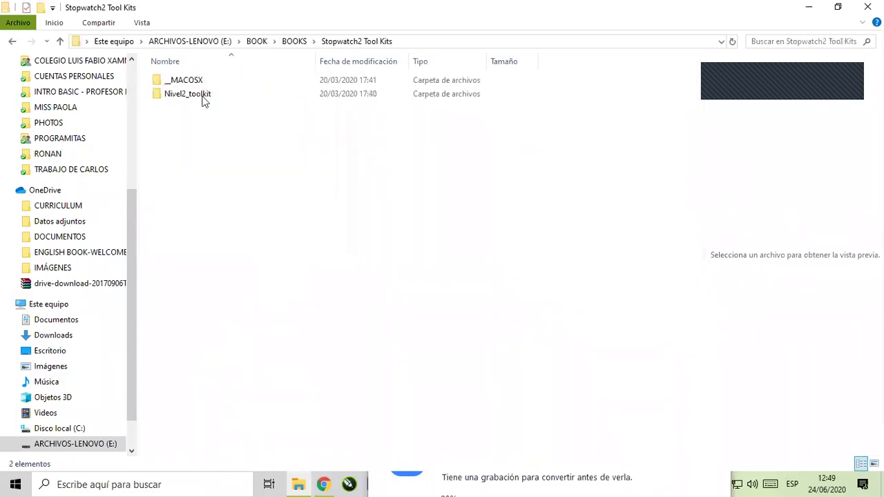
Step: Open the Grammar Worksheets folder in Stopwatch 2 Toolkit CD 1, within Nivel2_toolkit and Stopwatch 2 Teacher's Toolkit CD 1
{"action": "double_click", "coordinate": [205, 97]}
{"action": "left_click", "coordinate": [211, 81]}
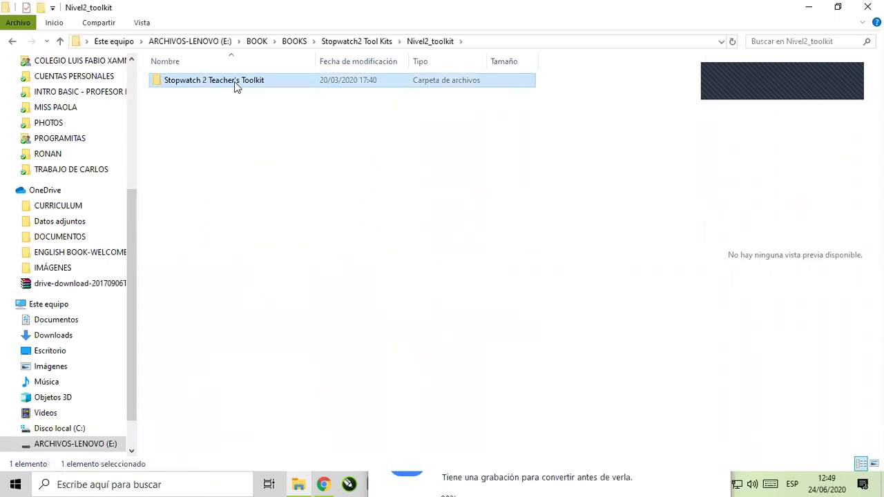
{"action": "double_click", "coordinate": [234, 82]}
{"action": "double_click", "coordinate": [199, 86]}
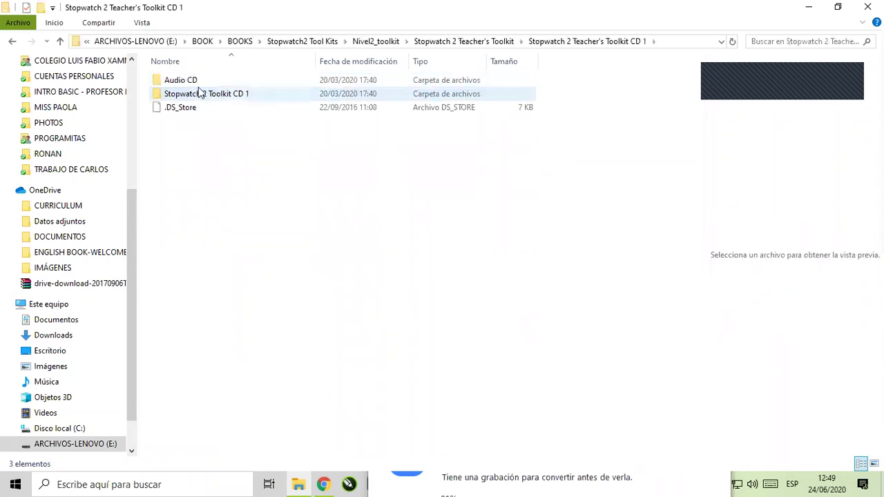
{"action": "double_click", "coordinate": [236, 97]}
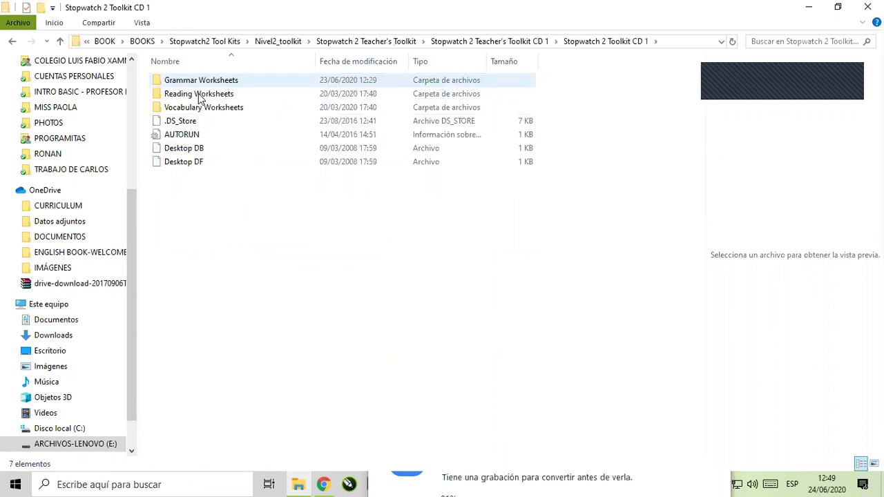
{"action": "double_click", "coordinate": [208, 82]}
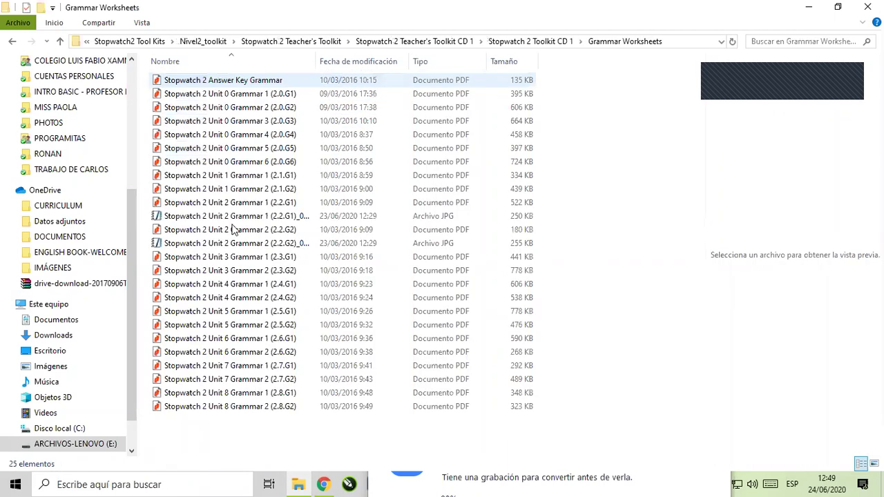
Step: Open the Stopwatch 2 Unit 6 Grammar 1 (2.6.G1) PDF and convert it to a JPEG image in the original file's folder
{"action": "double_click", "coordinate": [204, 340]}
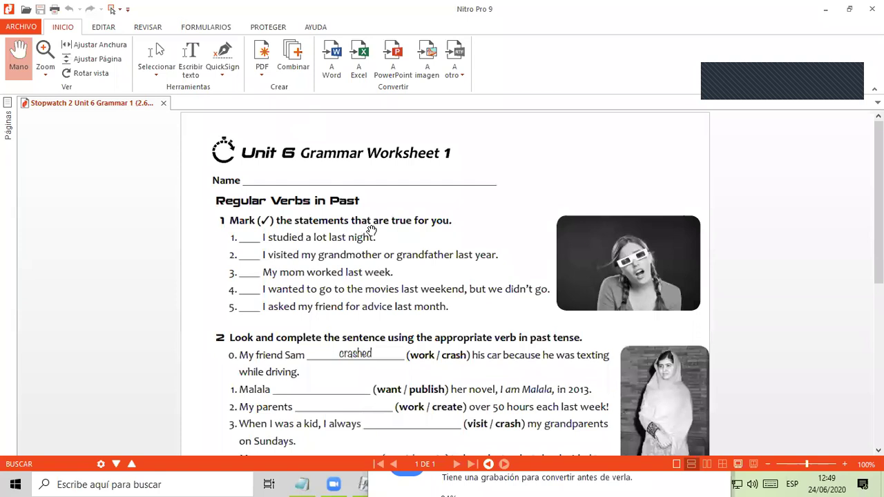
{"action": "scroll", "coordinate": [371, 223], "scroll_direction": "up", "scroll_amount": 1}
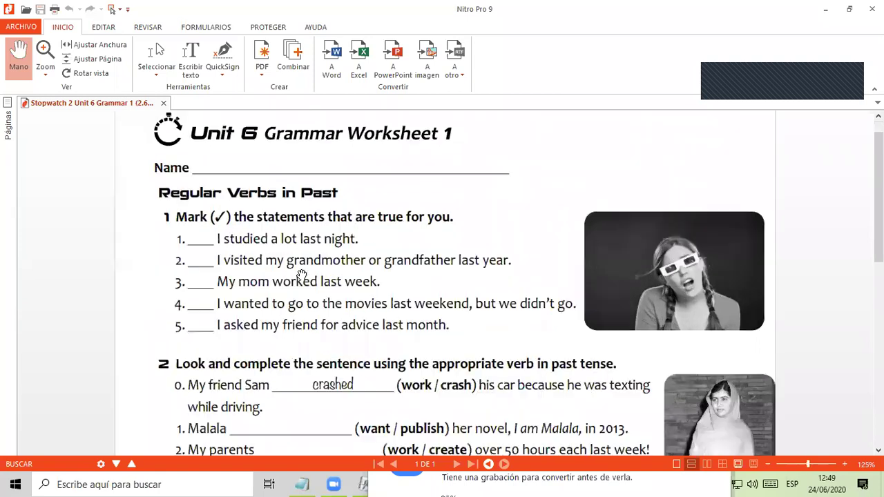
{"action": "left_click", "coordinate": [433, 74]}
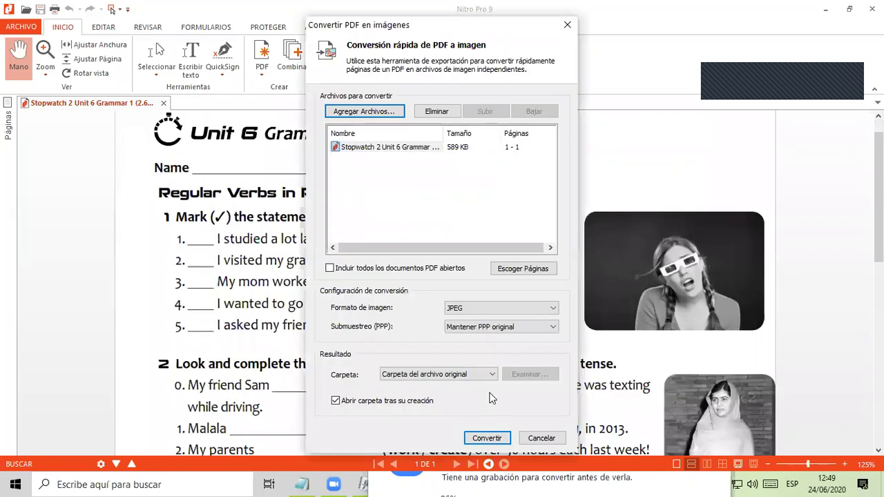
{"action": "left_click", "coordinate": [486, 438]}
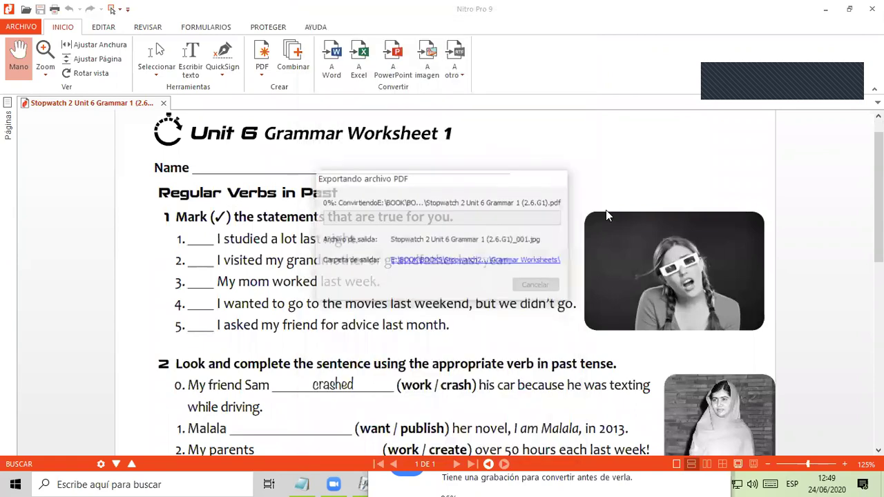
{"action": "left_click", "coordinate": [404, 334]}
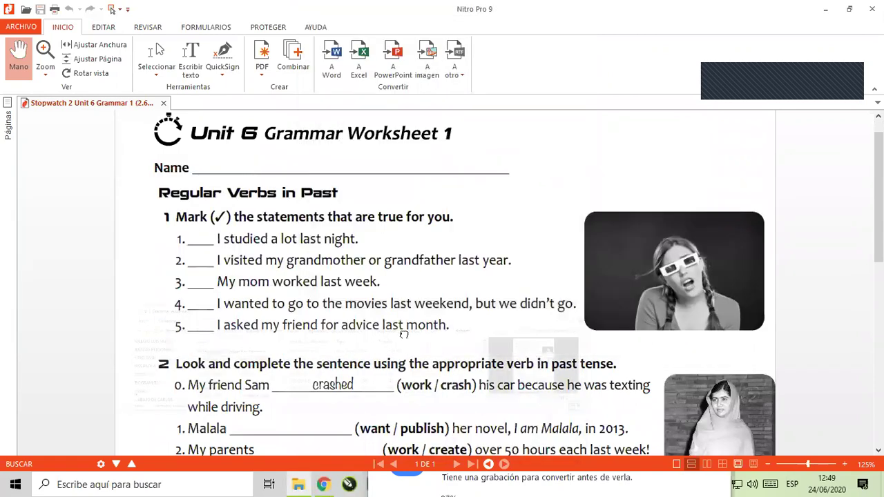
Step: Examine exercises 1 and 2 of Unit 6 Grammar Worksheet 1, highlighting the verb "work" and the time phrase in sentence 2 of exercise 2
{"action": "scroll", "coordinate": [410, 300], "scroll_direction": "down", "scroll_amount": 1}
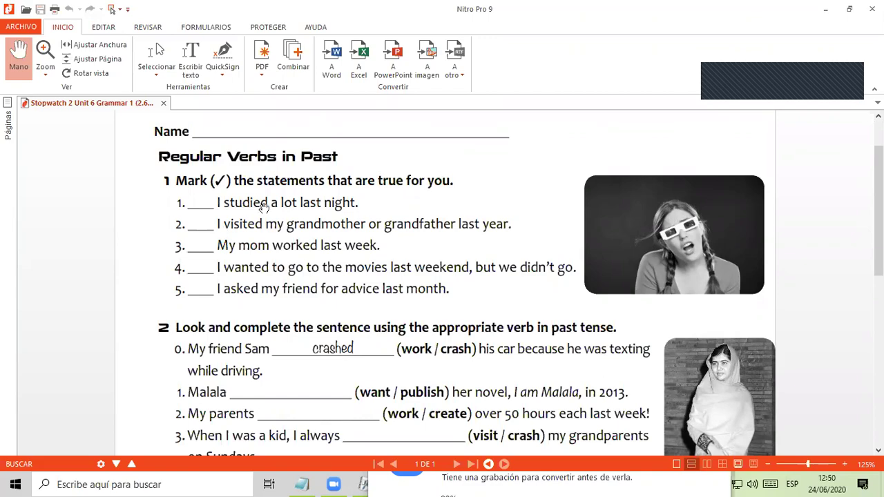
{"action": "scroll", "coordinate": [302, 191], "scroll_direction": "down", "scroll_amount": 1}
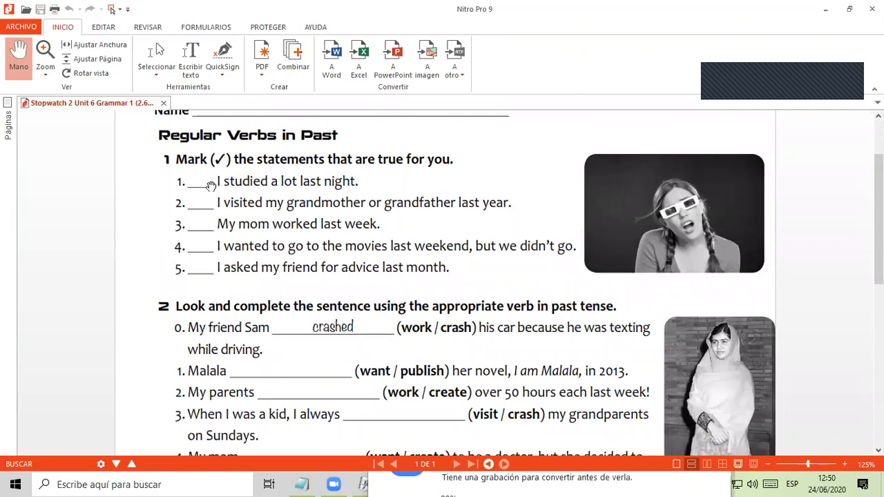
{"action": "scroll", "coordinate": [361, 268], "scroll_direction": "down", "scroll_amount": 3}
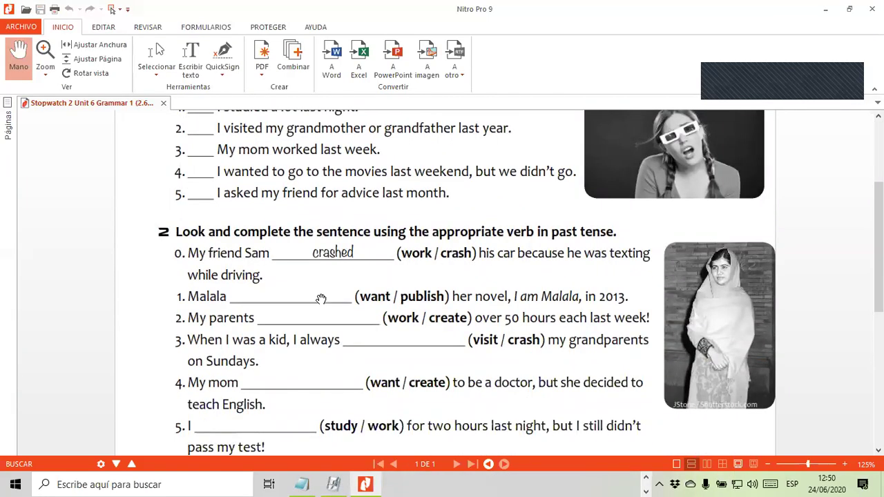
{"action": "scroll", "coordinate": [318, 287], "scroll_direction": "down", "scroll_amount": 2}
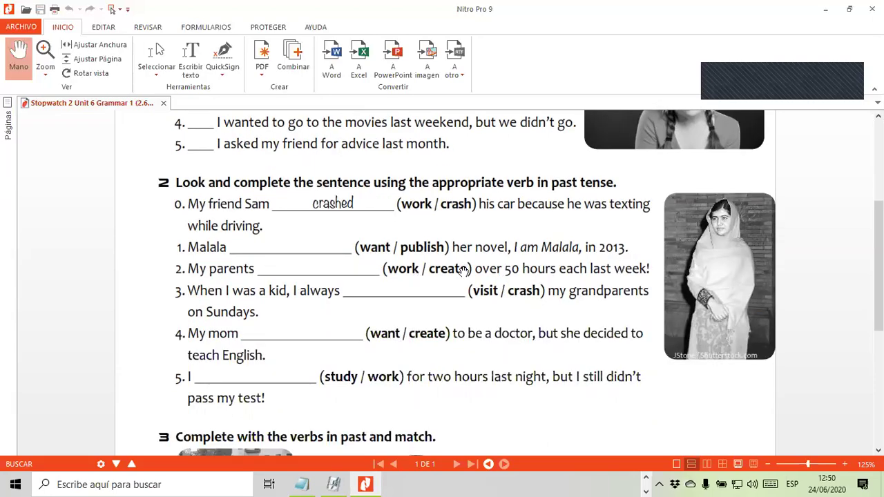
{"action": "left_click_drag", "start_coordinate": [433, 269], "coordinate": [383, 270]}
{"action": "left_click", "coordinate": [423, 269]}
{"action": "left_click", "coordinate": [413, 269]}
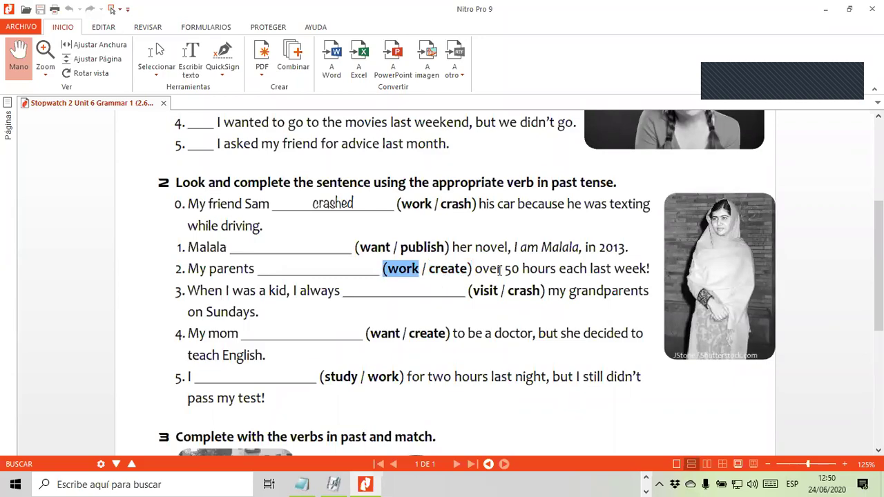
{"action": "left_click", "coordinate": [415, 269]}
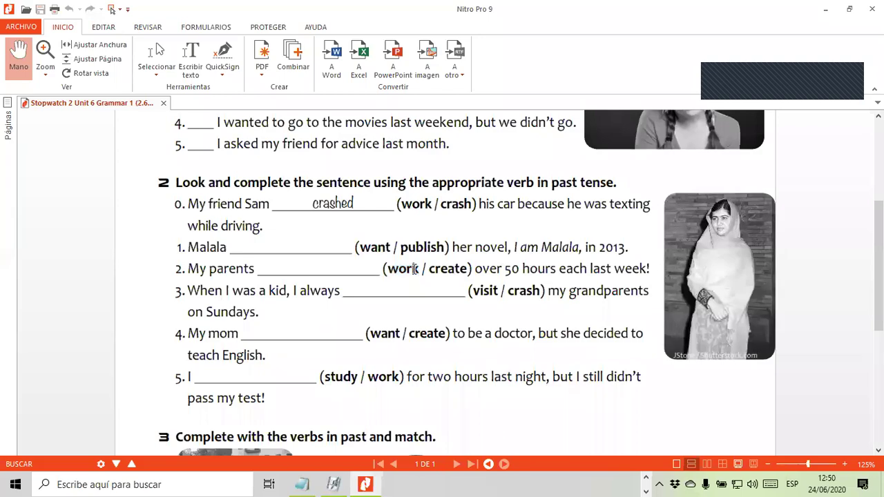
{"action": "left_click_drag", "start_coordinate": [502, 272], "coordinate": [629, 273]}
{"action": "left_click", "coordinate": [400, 239]}
{"action": "scroll", "coordinate": [457, 292], "scroll_direction": "down", "scroll_amount": 2}
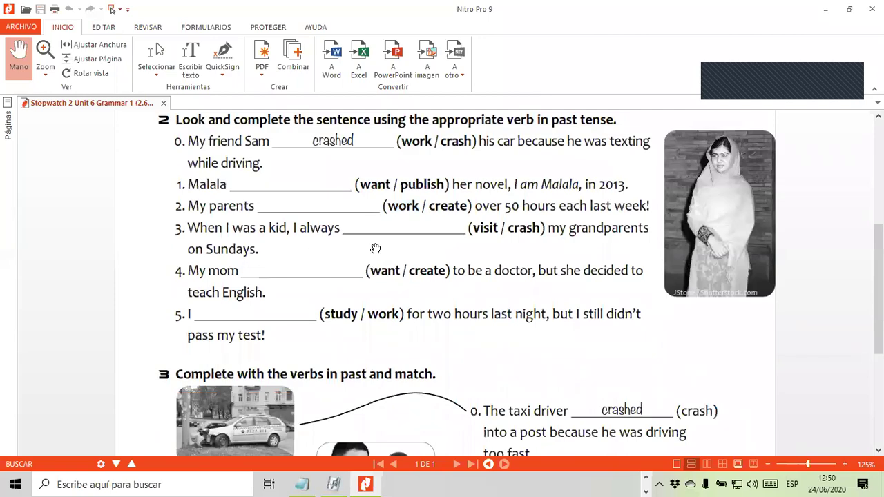
{"action": "scroll", "coordinate": [347, 255], "scroll_direction": "down", "scroll_amount": 1}
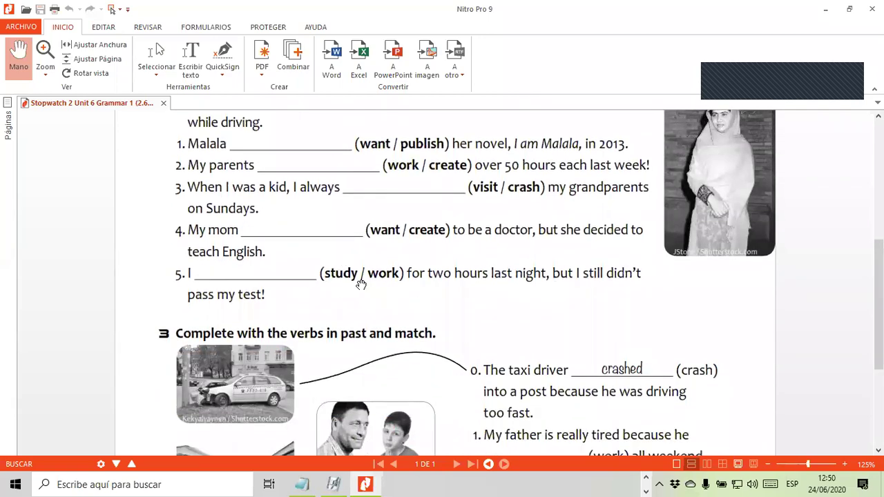